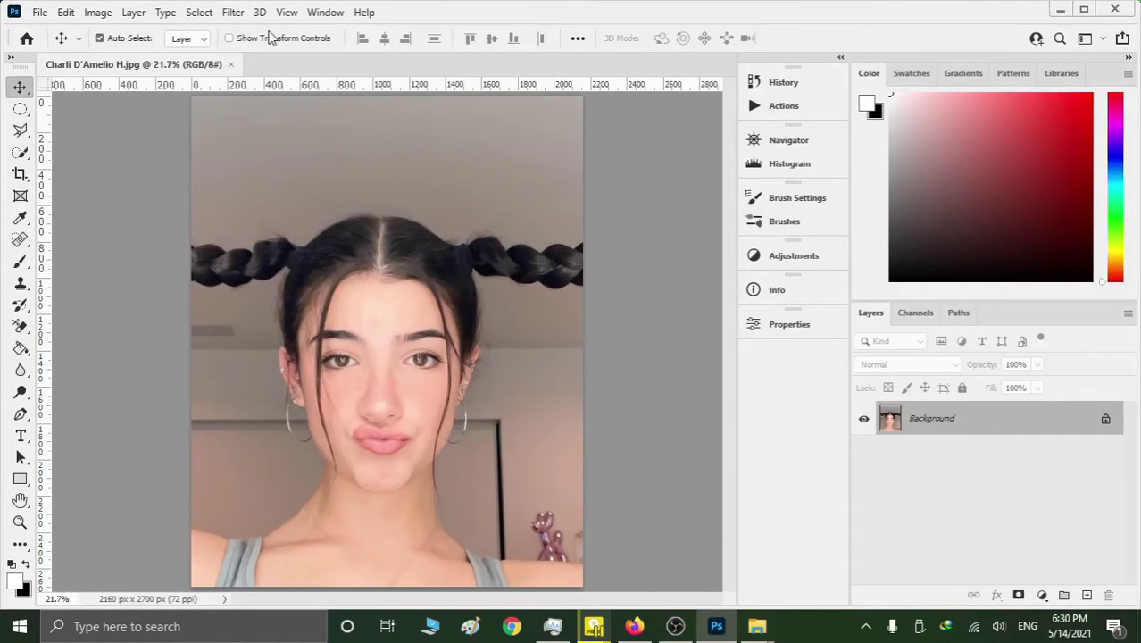
In Face-Aware Liquify, link both eyes and set Eye Size 72, Height 63, Width 31, Tilt 0.
left_click(232, 13)
left_click(271, 169)
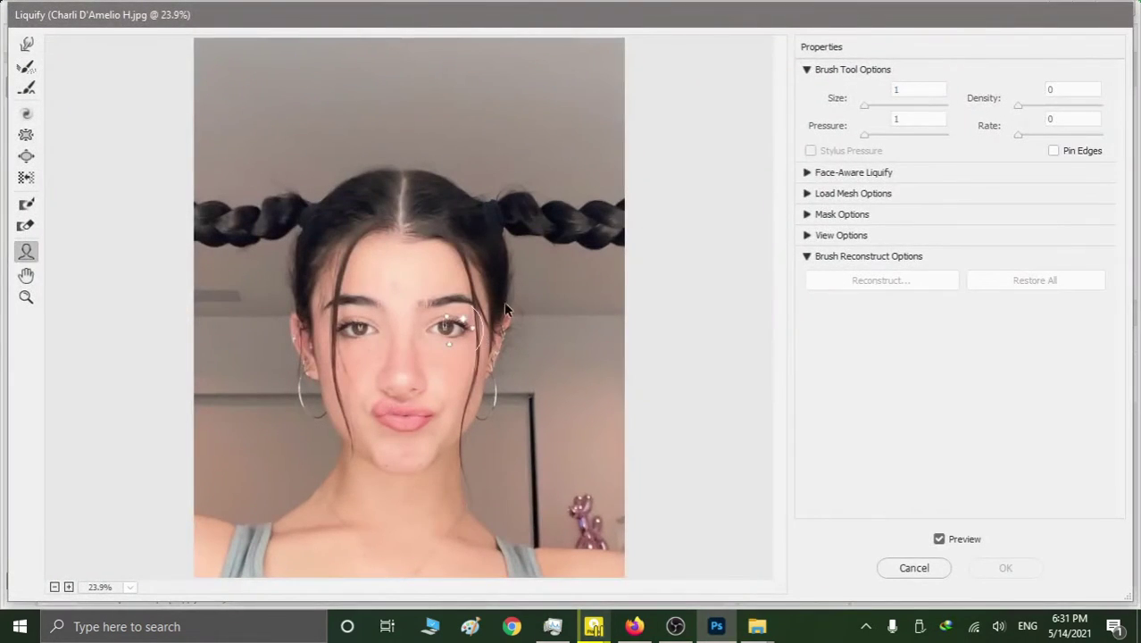
left_click(809, 172)
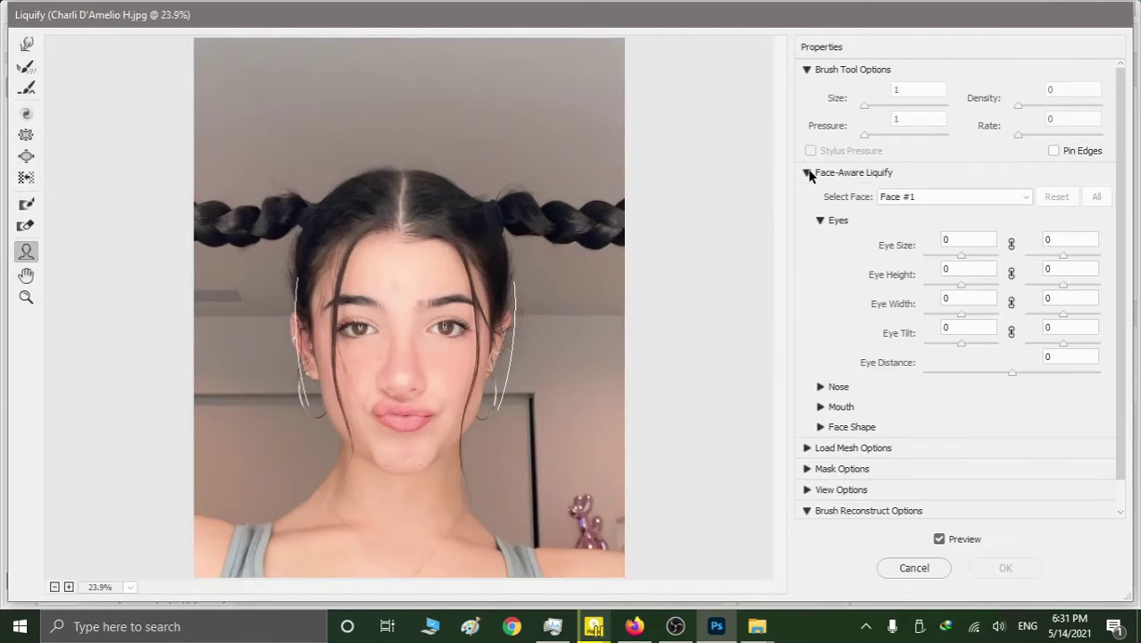
left_click(1010, 244)
left_click(1011, 273)
left_click(1011, 303)
left_click(1011, 333)
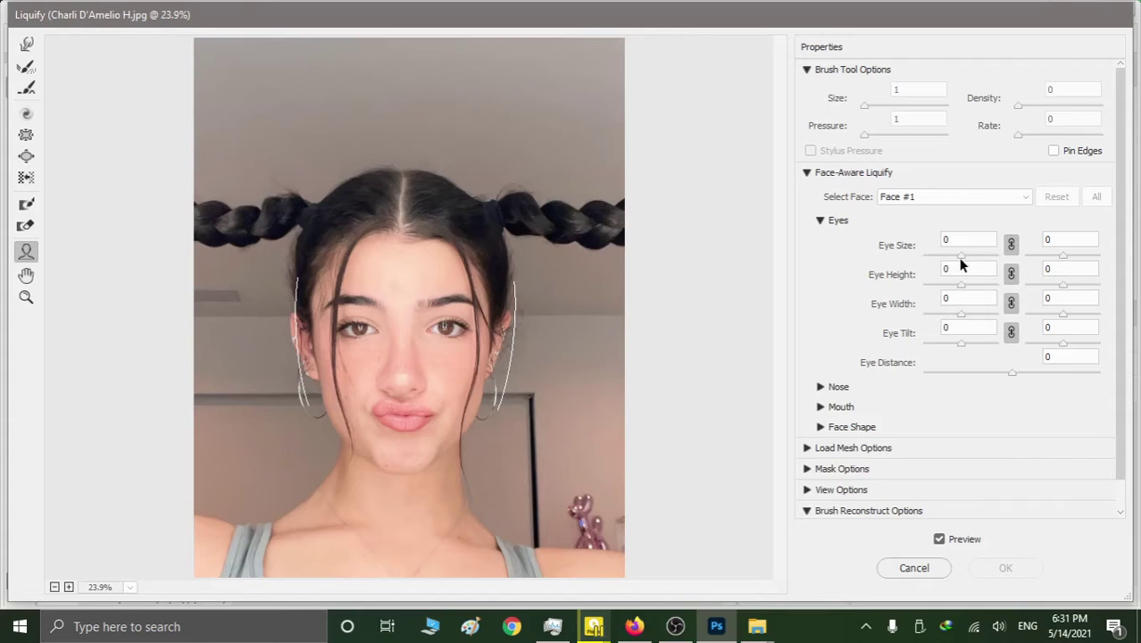
mouse_move(960, 259)
left_mouse_down()
mouse_move(988, 257)
mouse_move(970, 318)
mouse_move(982, 351)
mouse_move(965, 348)
left_mouse_up()
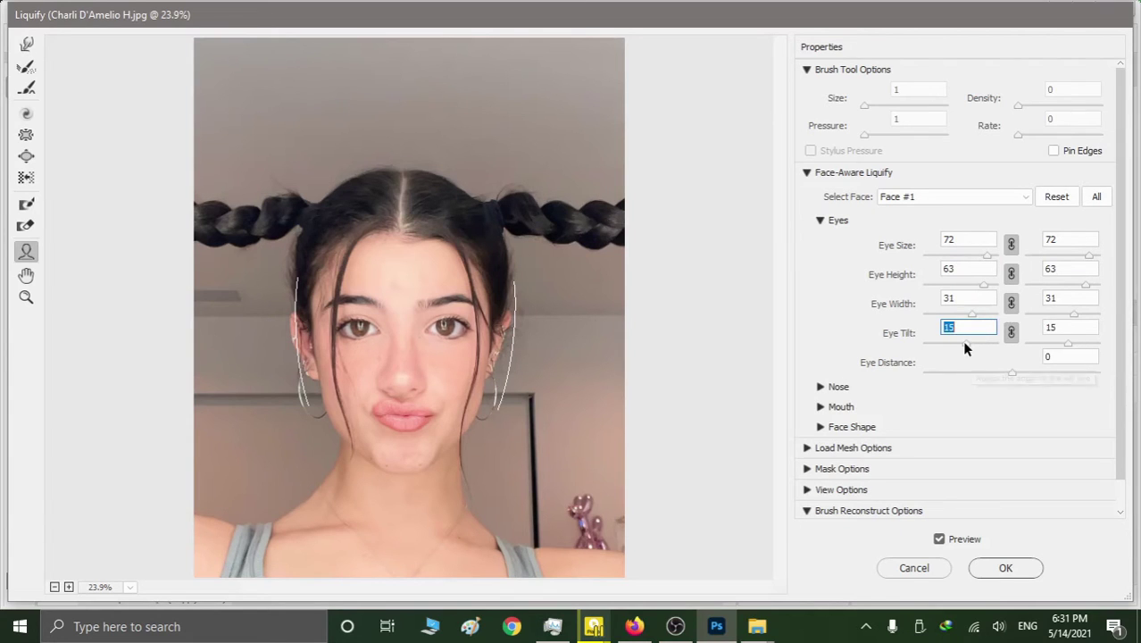
type("0")
left_click(820, 221)
Raise the nose height and narrow the nose in Face-Aware Liquify.
left_click(821, 241)
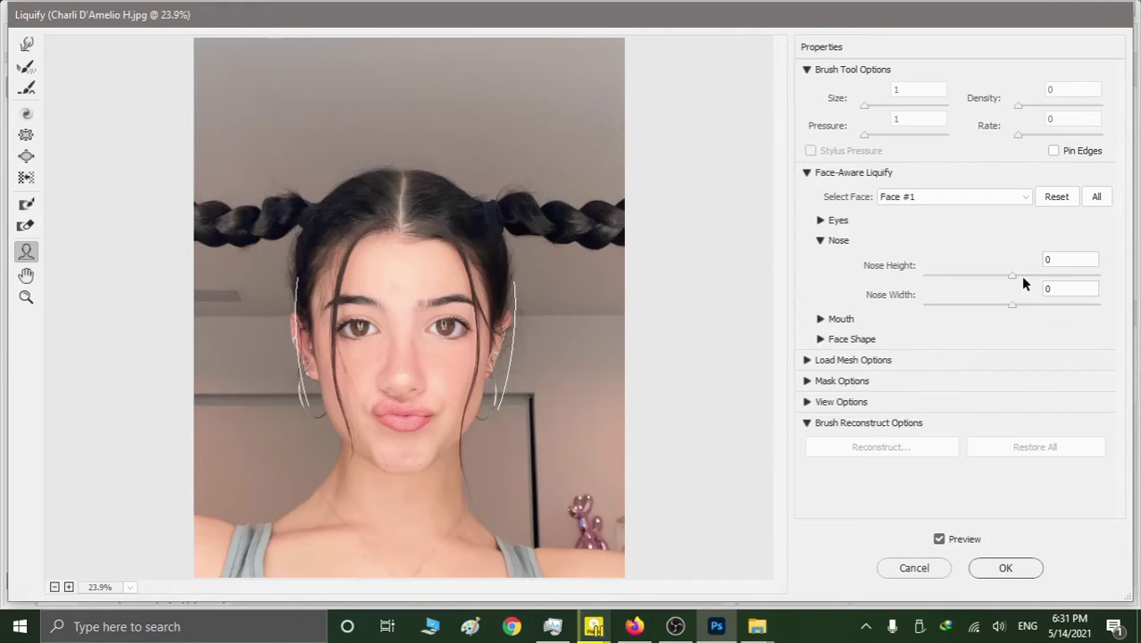
mouse_move(1012, 275)
left_mouse_down()
mouse_move(1038, 278)
mouse_move(968, 280)
mouse_move(1033, 284)
mouse_move(1053, 312)
left_mouse_up()
left_click_drag(969, 308, 954, 307)
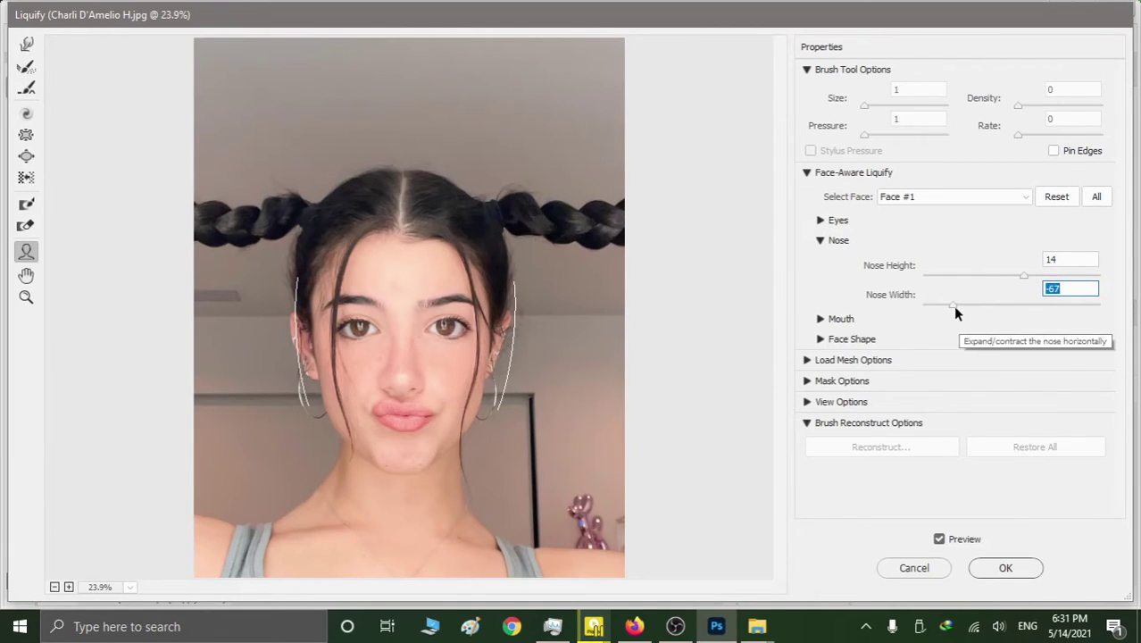
left_click(820, 241)
Set mouth Smile 8, Upper Lip -3, Lower Lip -4, Width -52, Height -8.
left_click(821, 262)
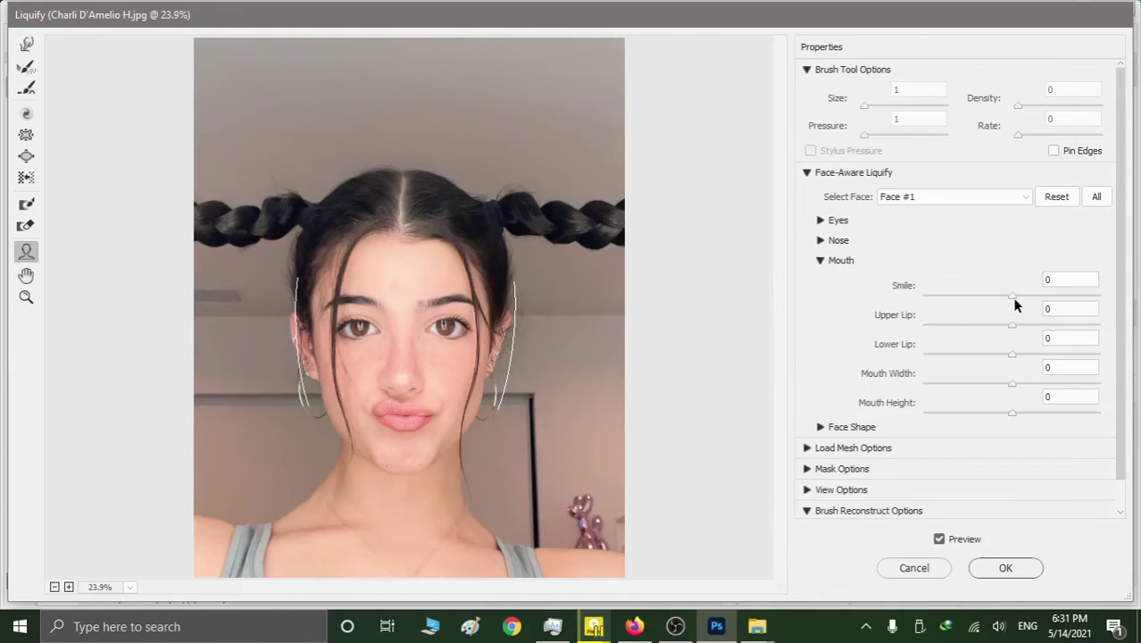
left_click(1015, 298)
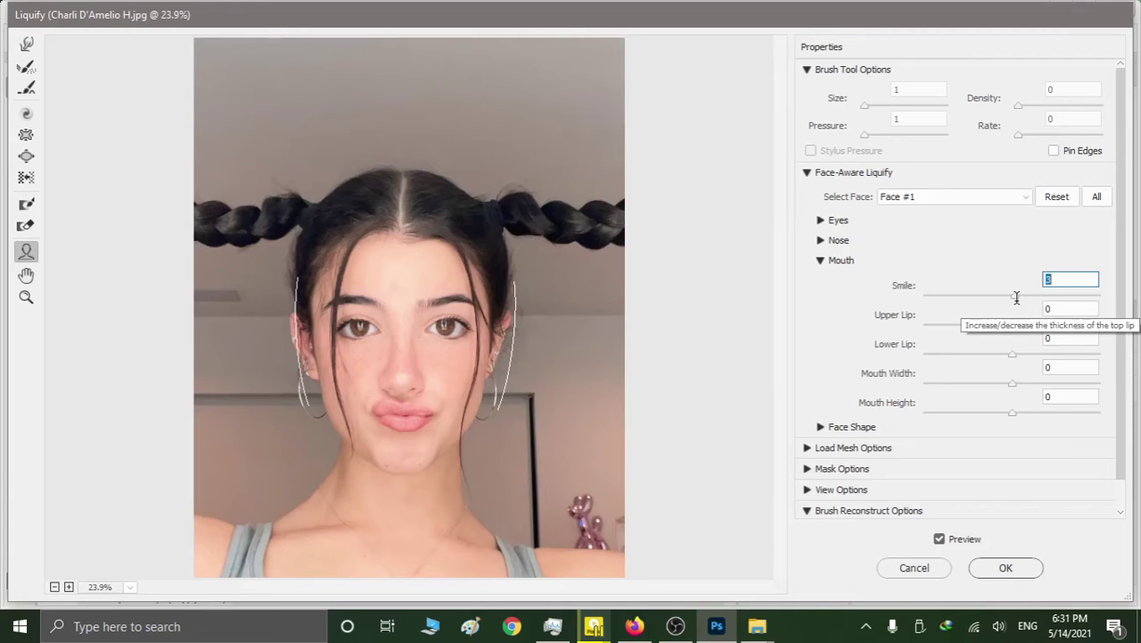
left_click(1009, 325)
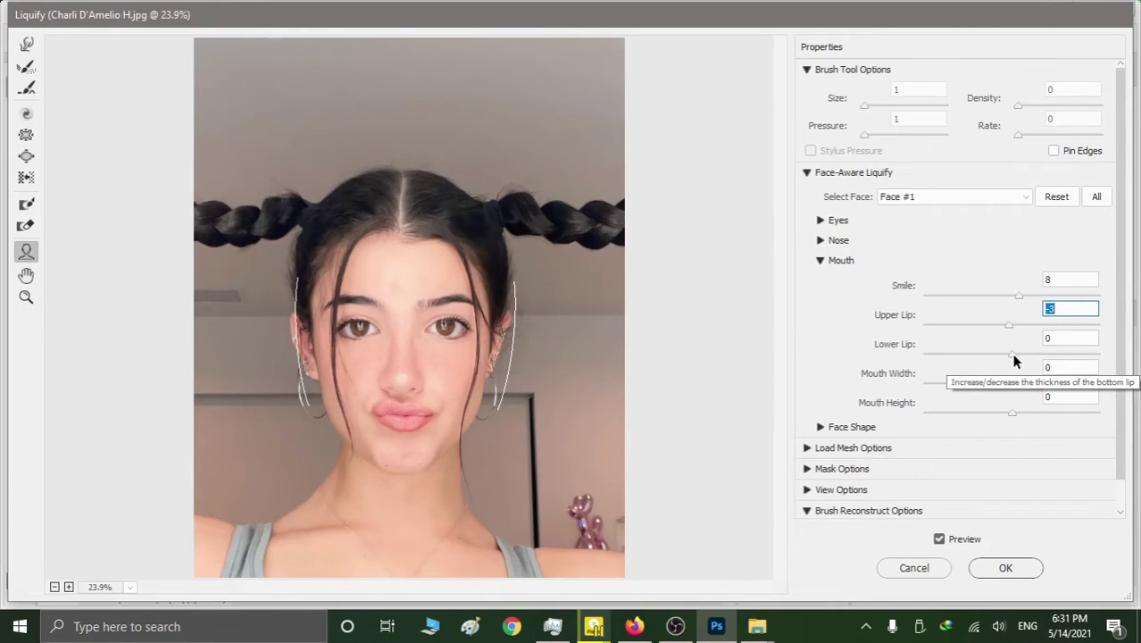
mouse_move(1014, 355)
left_mouse_down()
mouse_move(977, 356)
mouse_move(1014, 359)
mouse_move(1061, 391)
mouse_move(926, 378)
mouse_move(990, 382)
mouse_move(965, 383)
left_mouse_up()
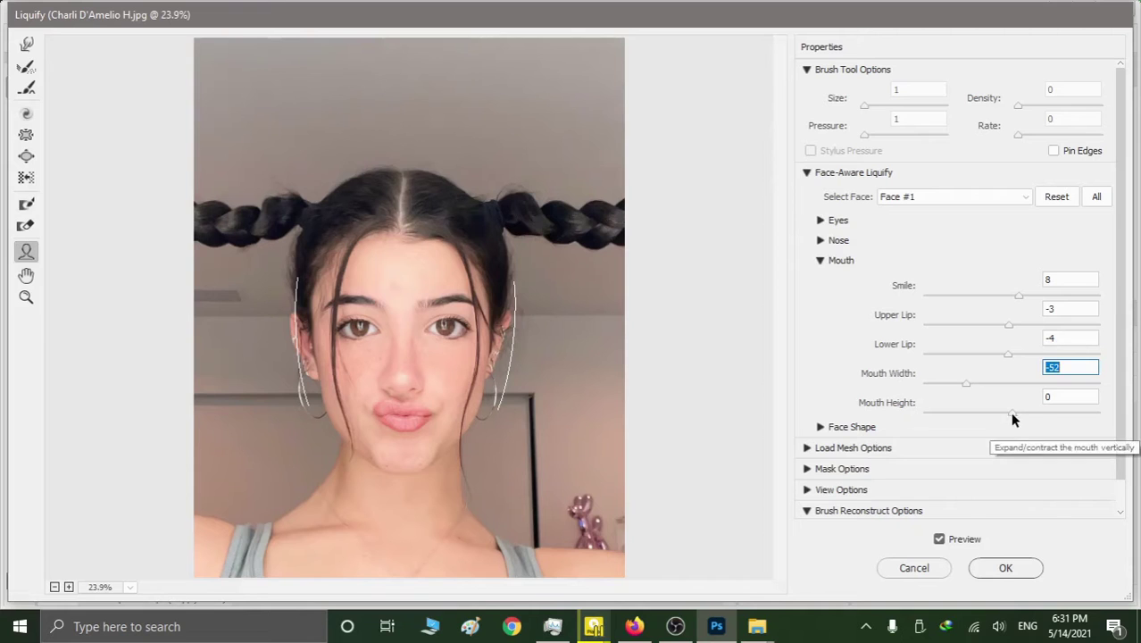
mouse_move(1012, 413)
left_mouse_down()
mouse_move(1067, 413)
mouse_move(1004, 411)
left_mouse_up()
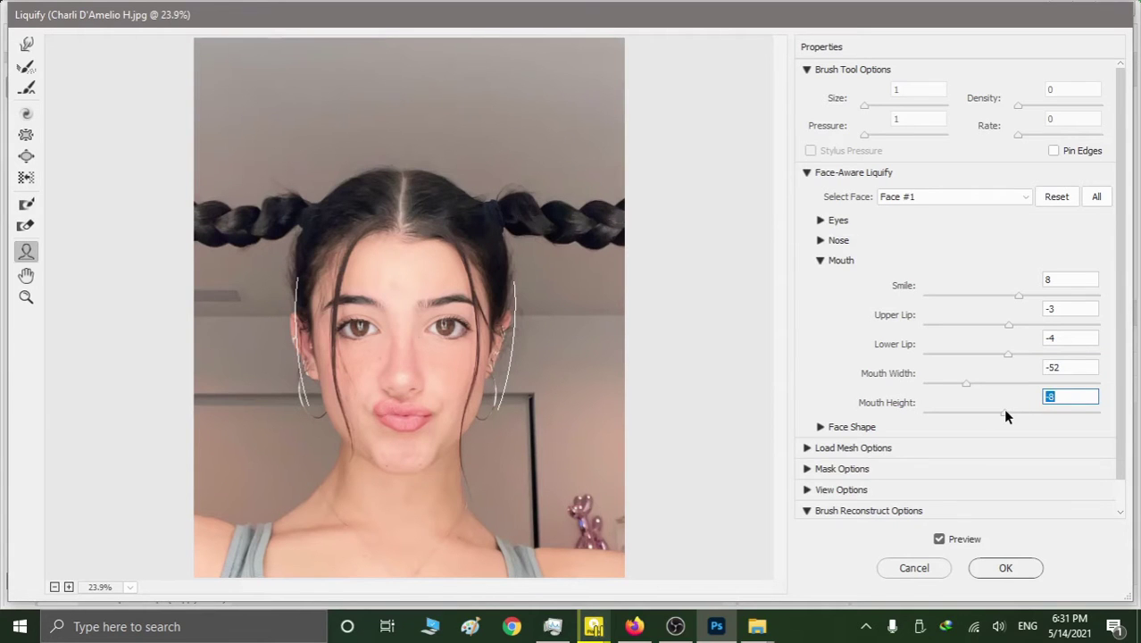
Apply the Liquify edits and compare the Open and Liquify states in History.
left_click(1006, 568)
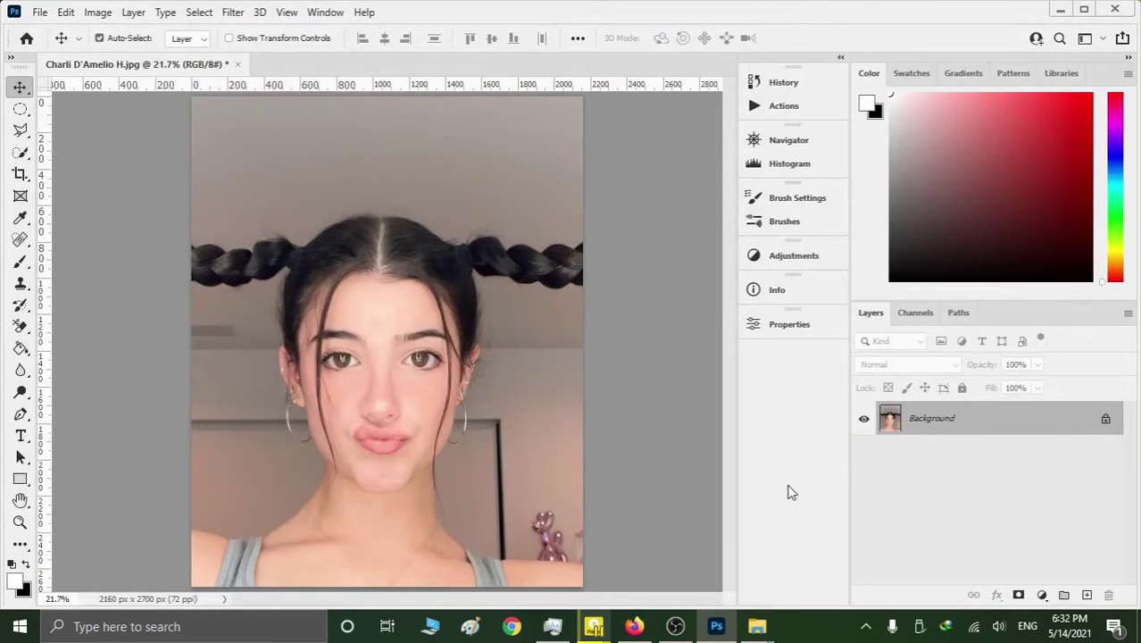
left_click(782, 86)
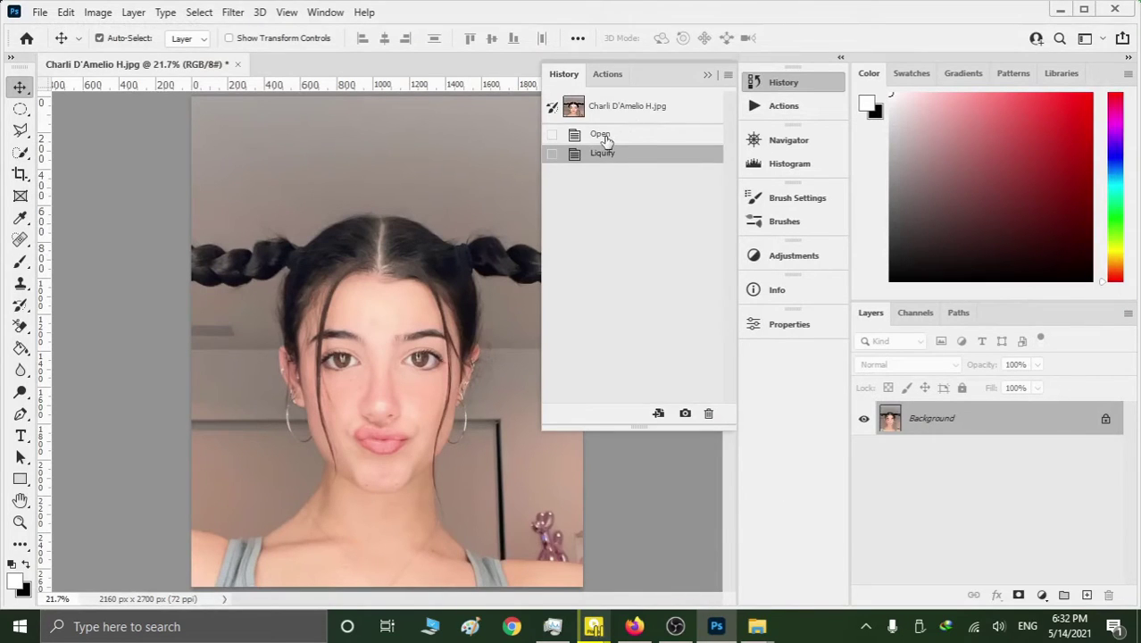
left_click(604, 138)
left_click(606, 153)
left_click(608, 134)
left_click(708, 75)
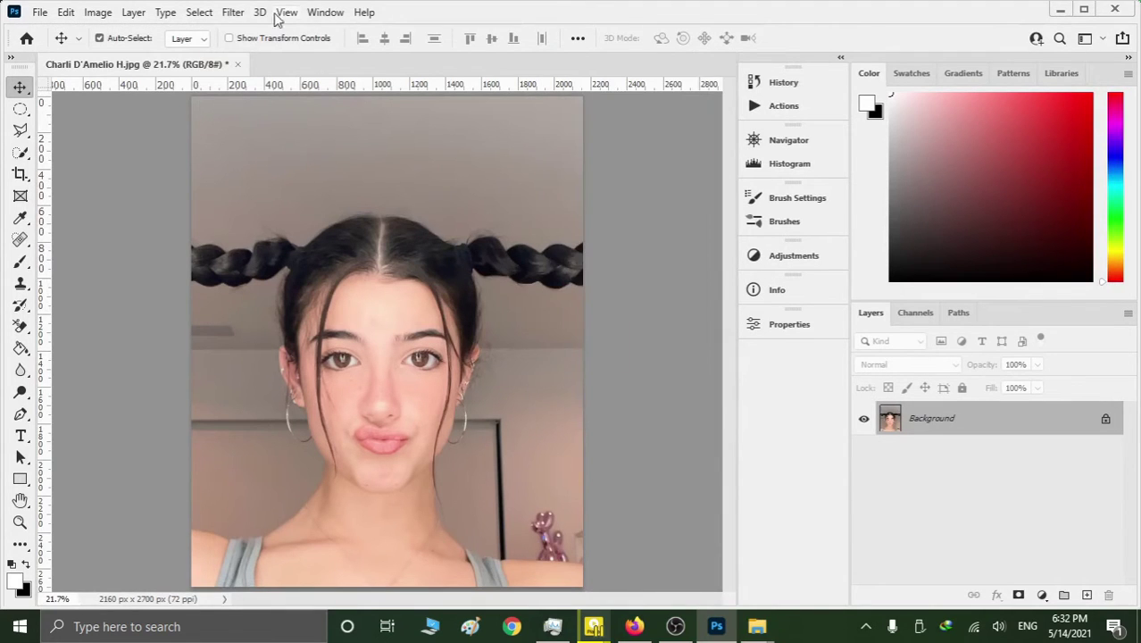
left_click(233, 13)
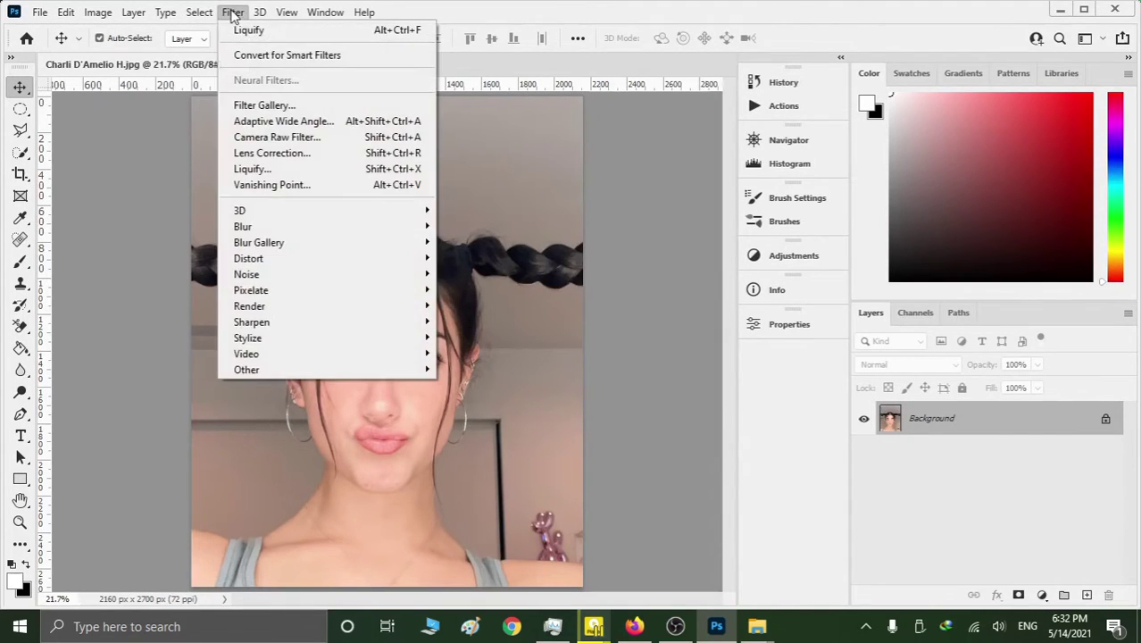
In Camera Raw, set Temperature -4, Exposure +0.10, Highlights -49, Shadows +27, Whites -23, Blacks +34.
left_click(287, 137)
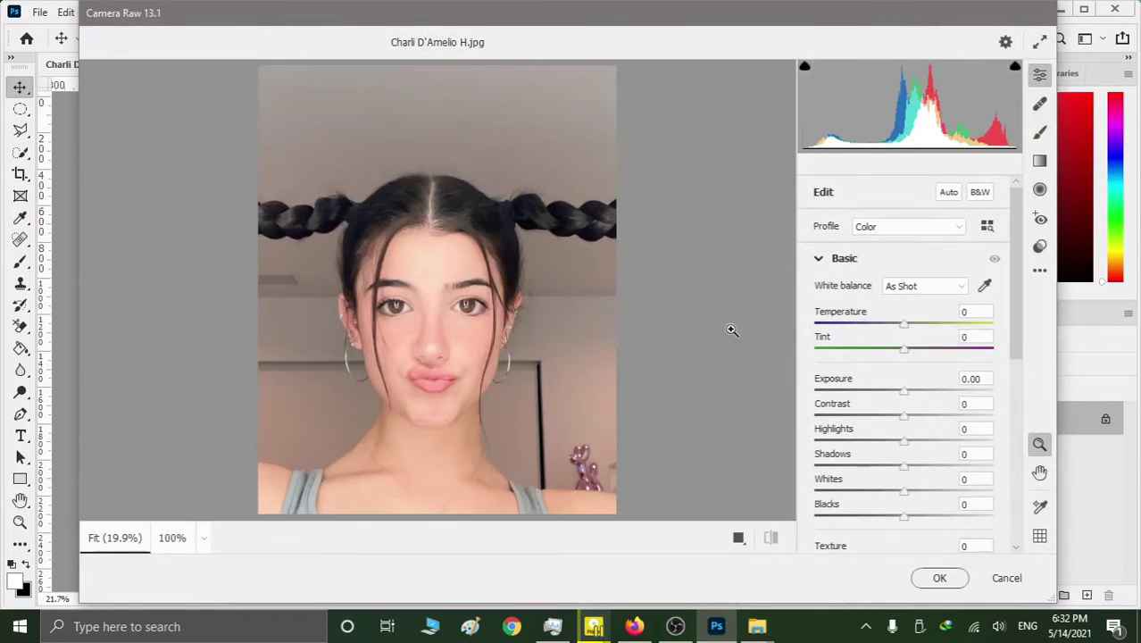
left_click(822, 258)
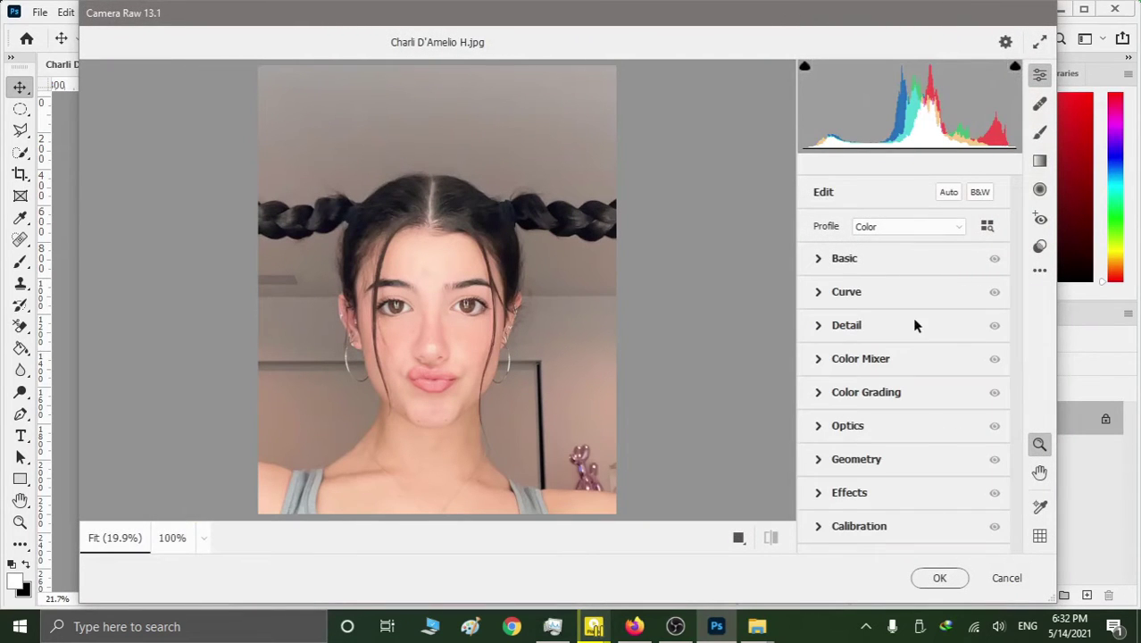
left_click(818, 259)
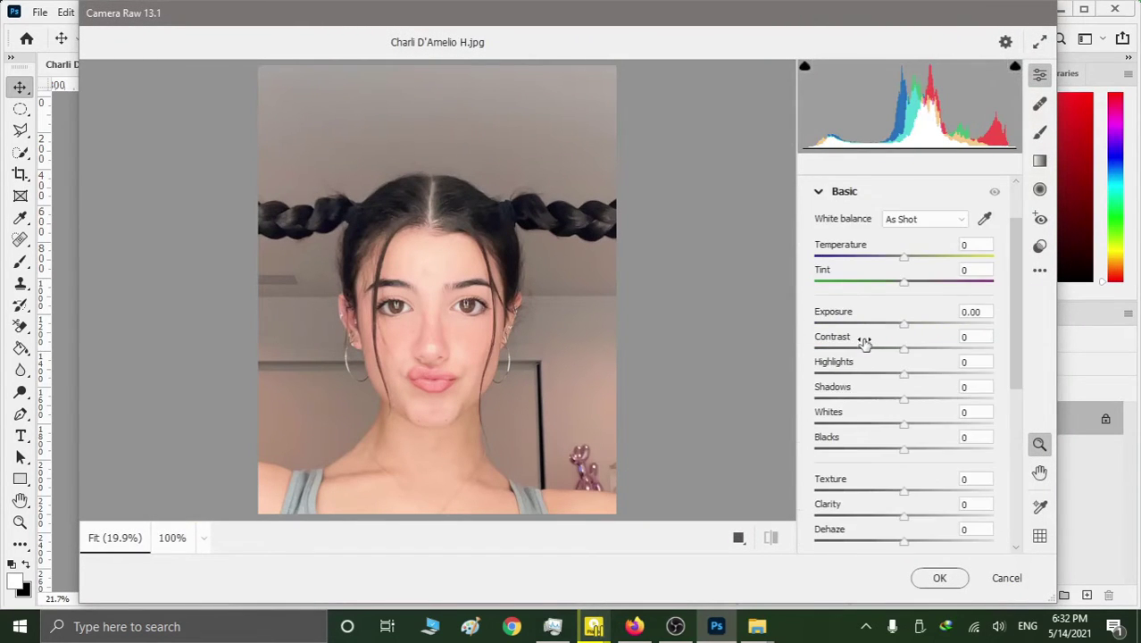
left_click_drag(906, 260, 901, 260)
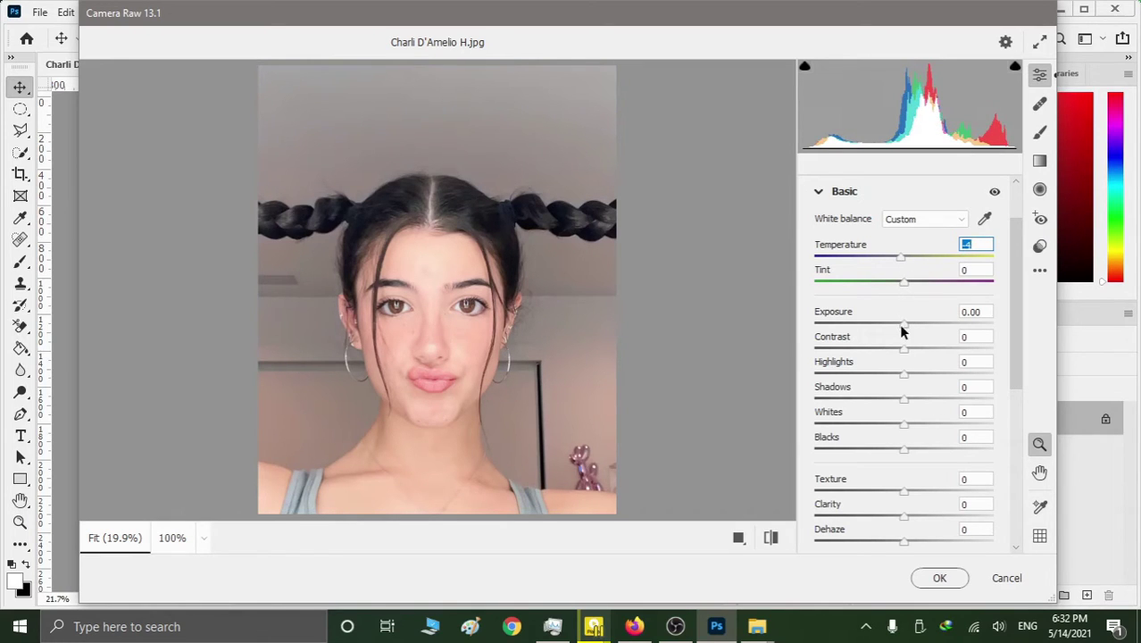
left_click_drag(902, 326, 907, 333)
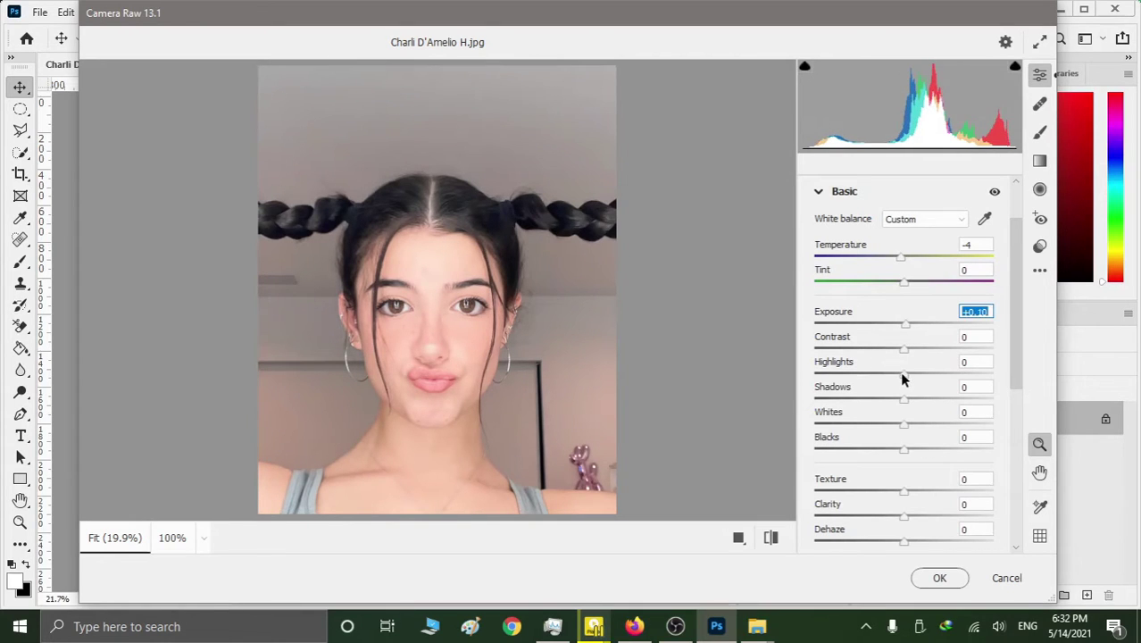
mouse_move(903, 373)
left_mouse_down()
mouse_move(965, 386)
mouse_move(860, 379)
mouse_move(929, 402)
mouse_move(927, 428)
mouse_move(885, 422)
mouse_move(932, 453)
left_mouse_up()
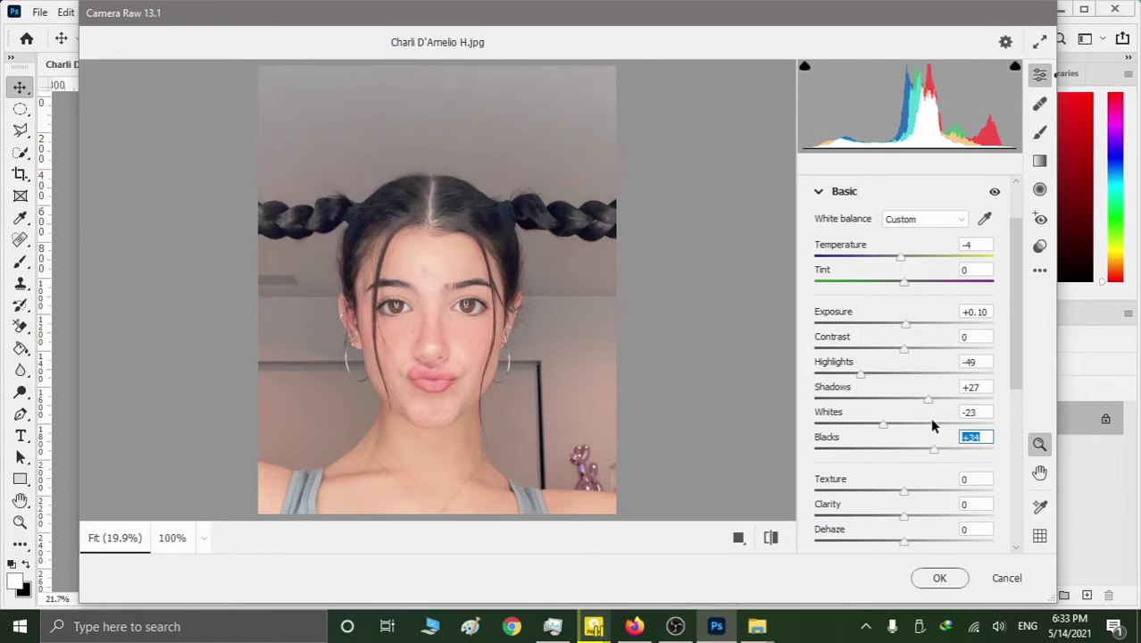
Raise Camera Raw Texture to +26, zooming in on the face to check detail.
scroll(930, 417, "down", 1)
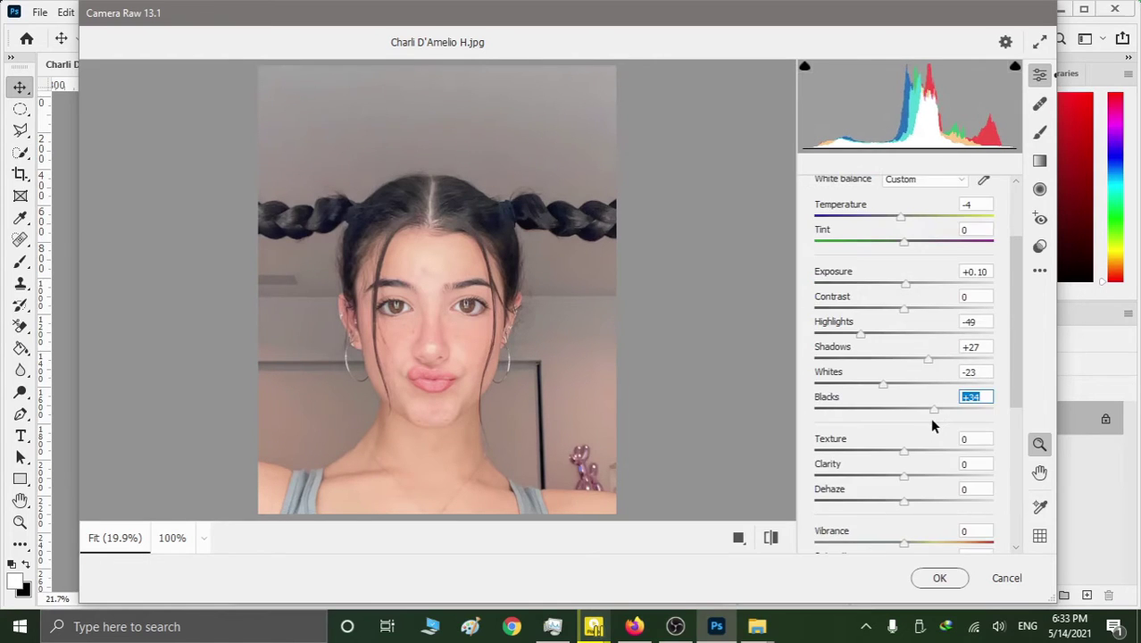
scroll(930, 417, "down", 2)
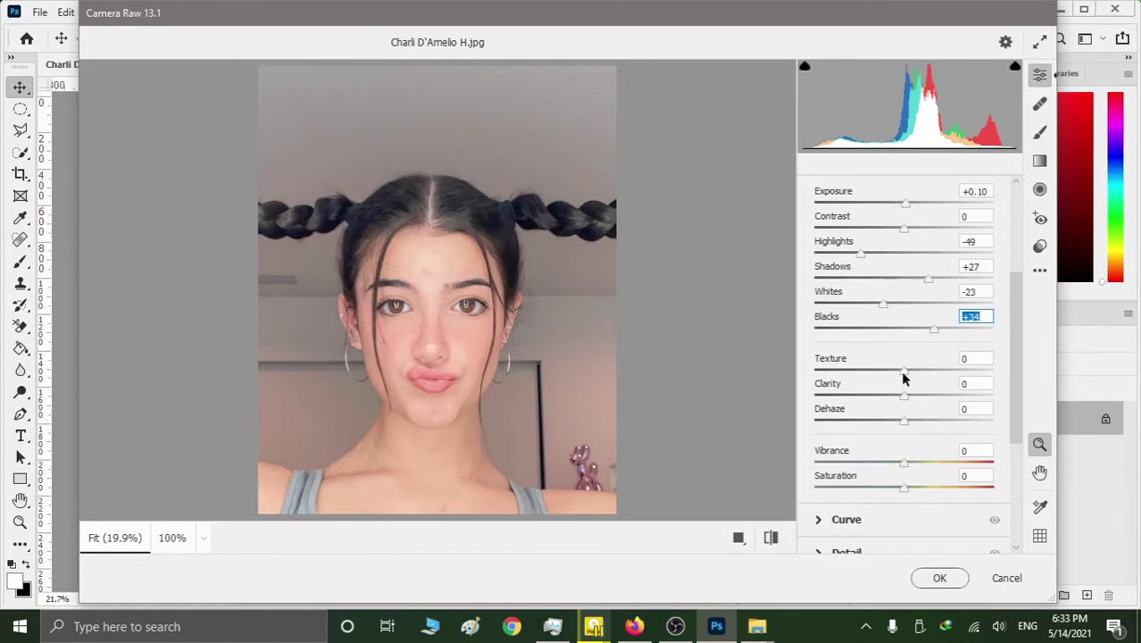
left_click_drag(904, 379, 919, 377)
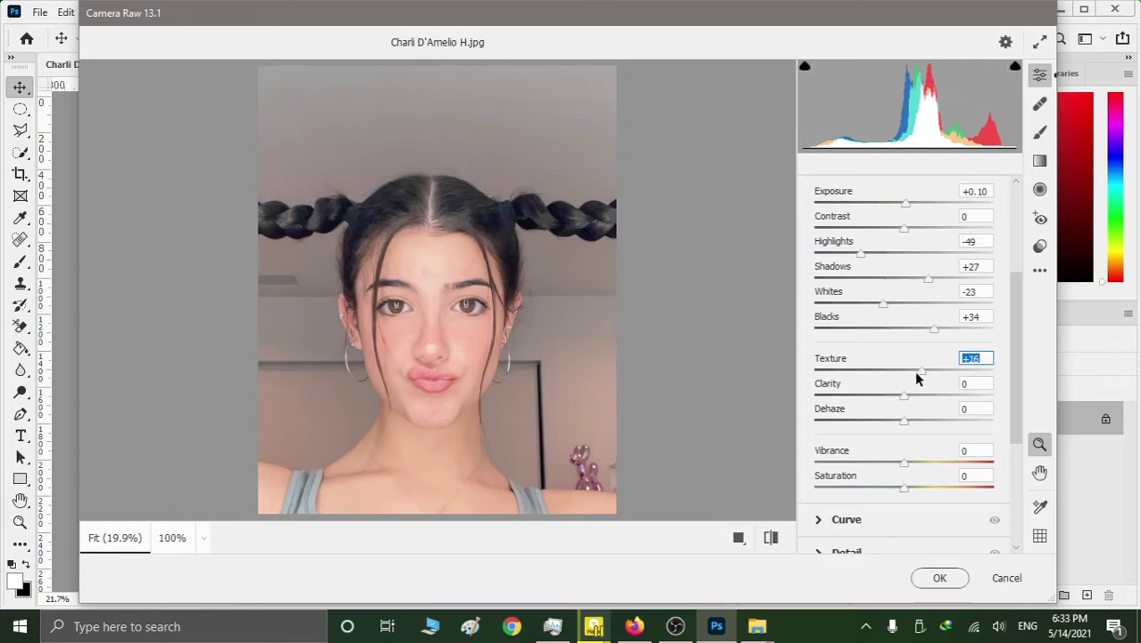
left_click(523, 391)
left_click(524, 389)
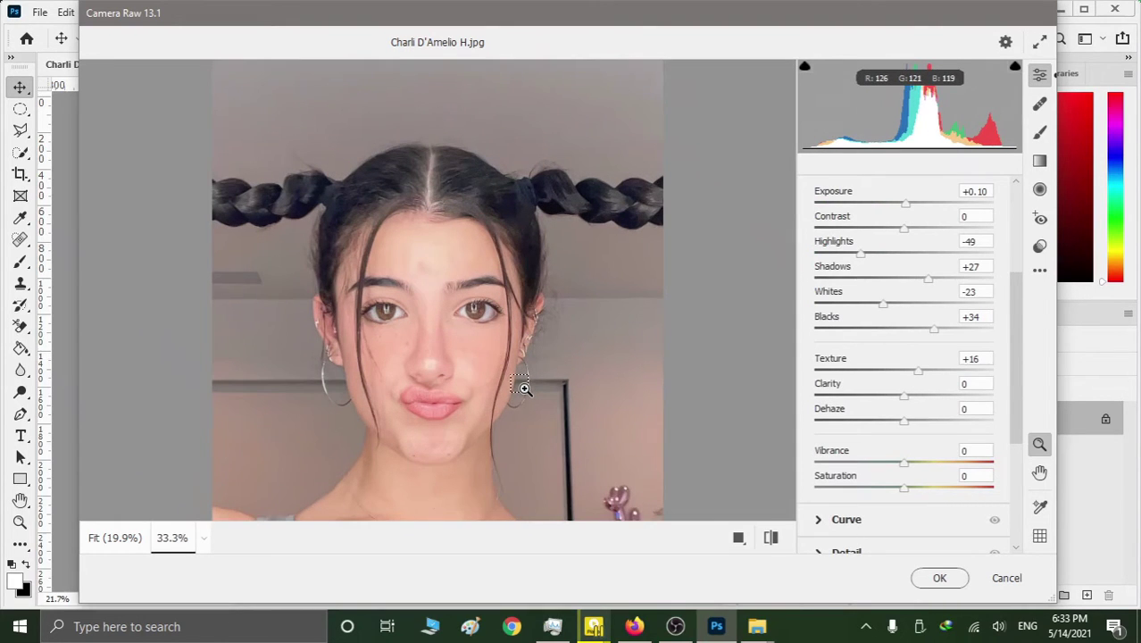
scroll(556, 390, "down", 3)
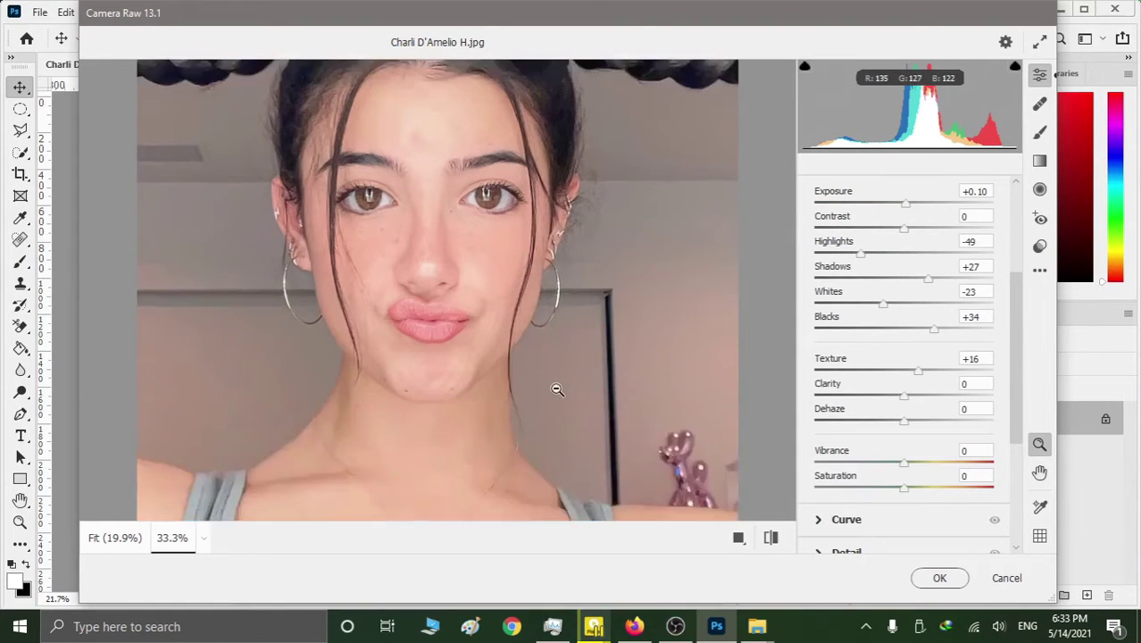
scroll(559, 389, "up", 1)
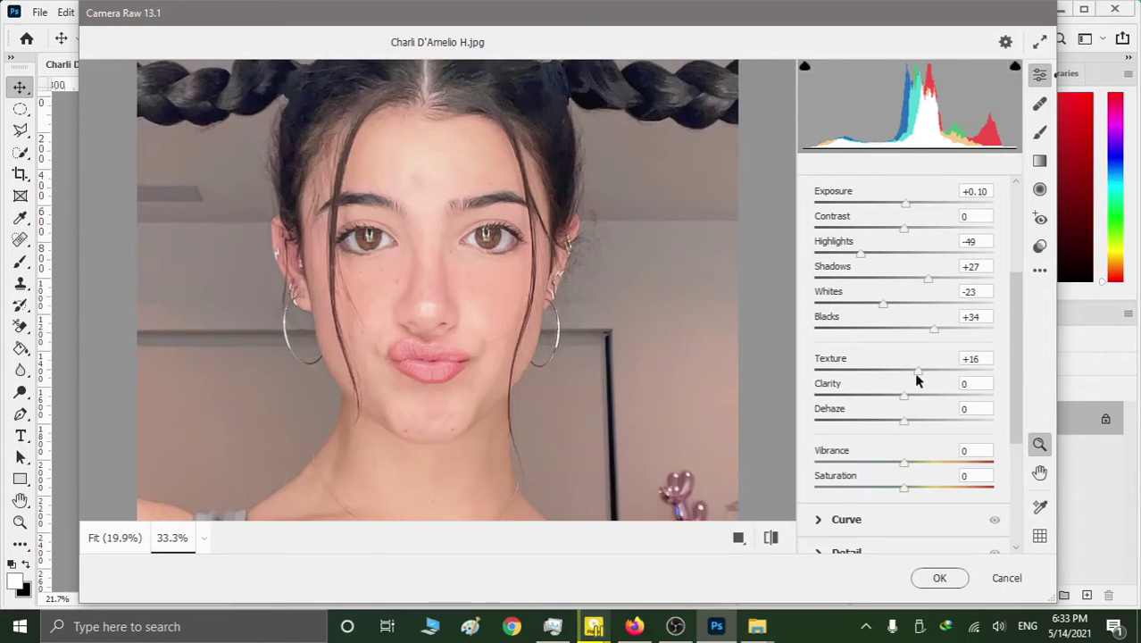
mouse_move(917, 370)
left_mouse_down()
mouse_move(995, 380)
mouse_move(921, 376)
left_mouse_up()
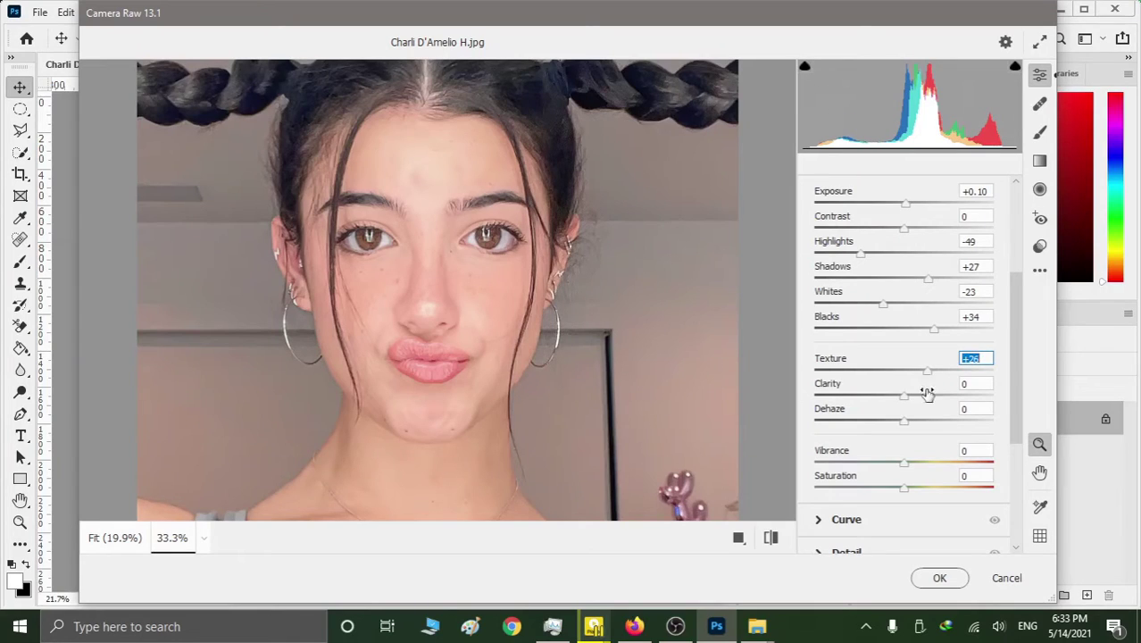
Boost Vibrance, then zoom out and ease it back to about +23.
scroll(904, 433, "down", 1)
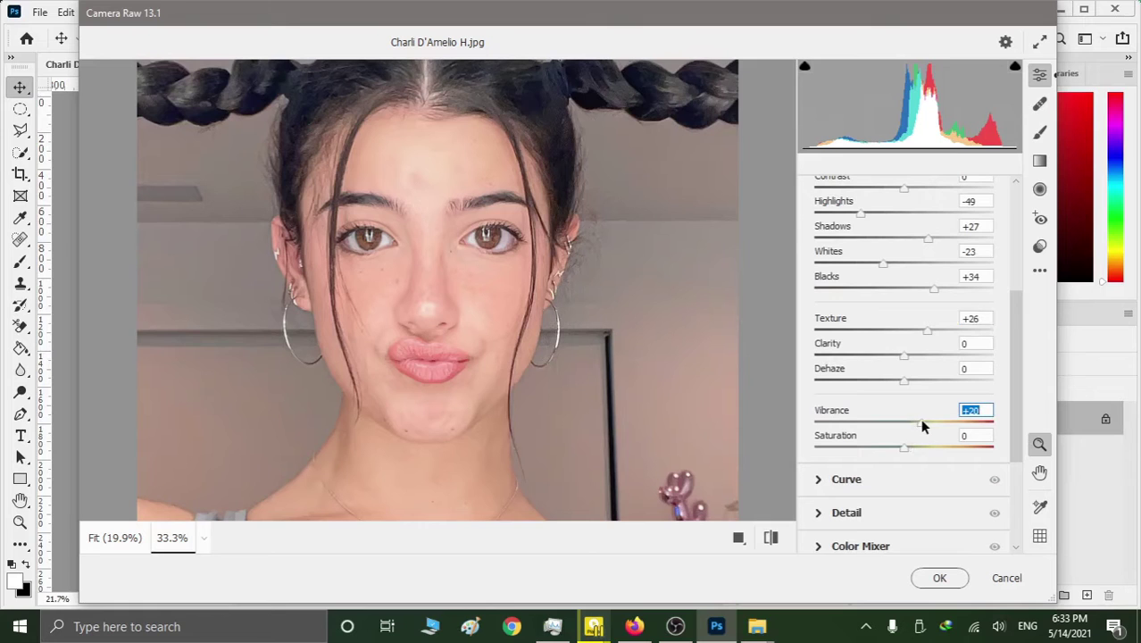
mouse_move(908, 424)
left_mouse_down()
mouse_move(985, 427)
mouse_move(952, 423)
left_mouse_up()
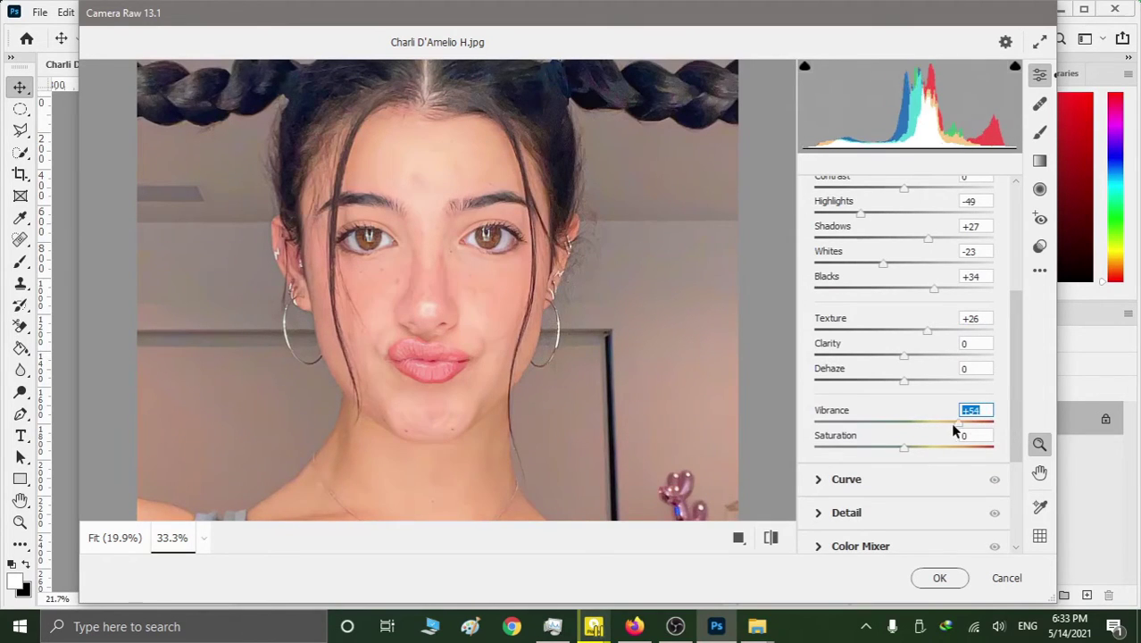
left_click(521, 258, "alt")
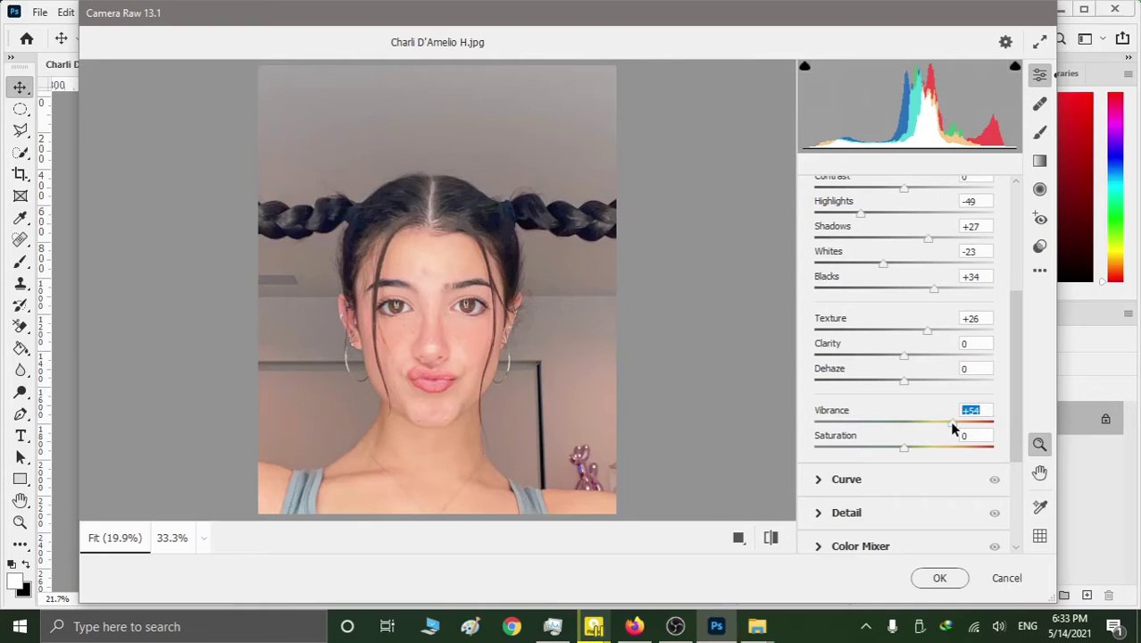
mouse_move(950, 421)
left_mouse_down()
mouse_move(901, 425)
mouse_move(917, 430)
left_mouse_up()
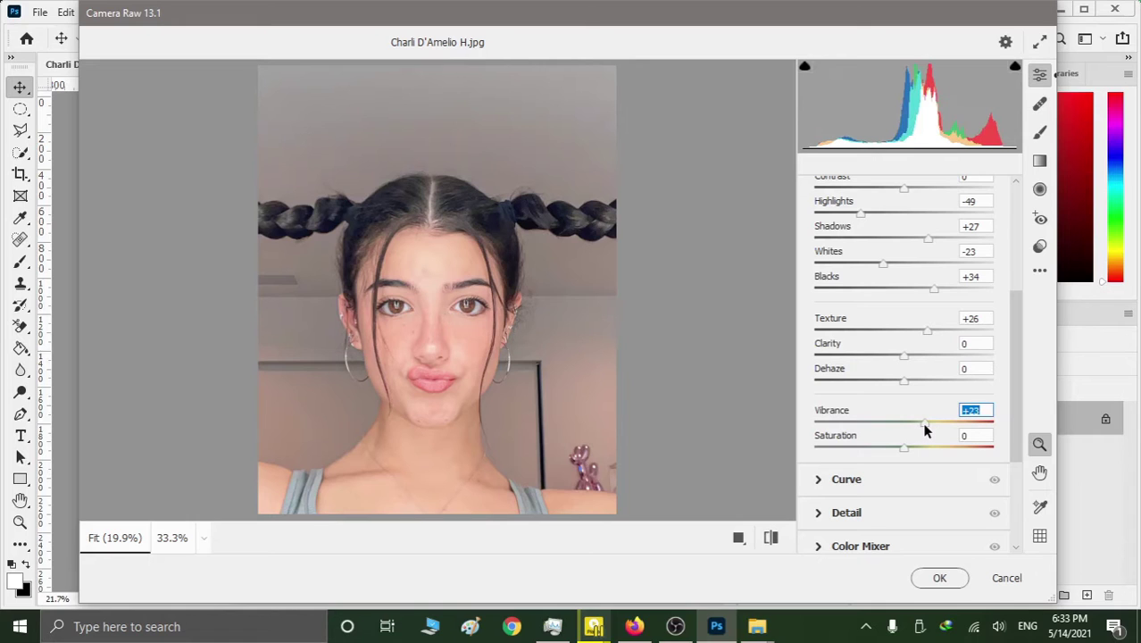
Set Contrast +27, Highlights -60, Shadows +45, Whites -17 and apply the Camera Raw filter.
scroll(908, 384, "up", 4)
scroll(901, 392, "up", 2)
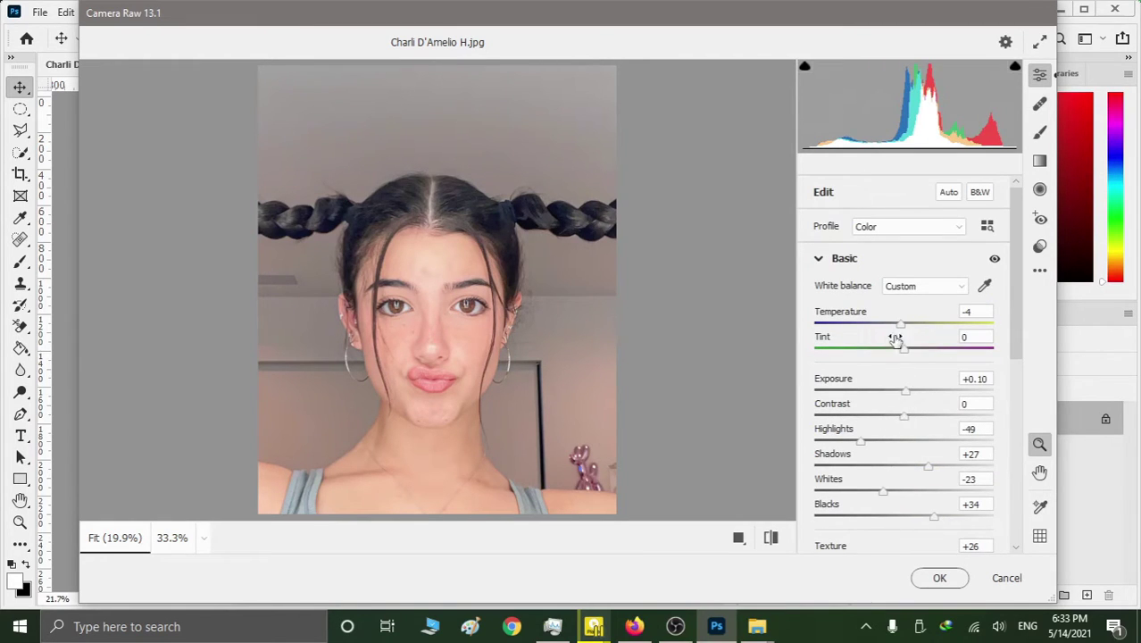
left_click_drag(904, 416, 927, 417)
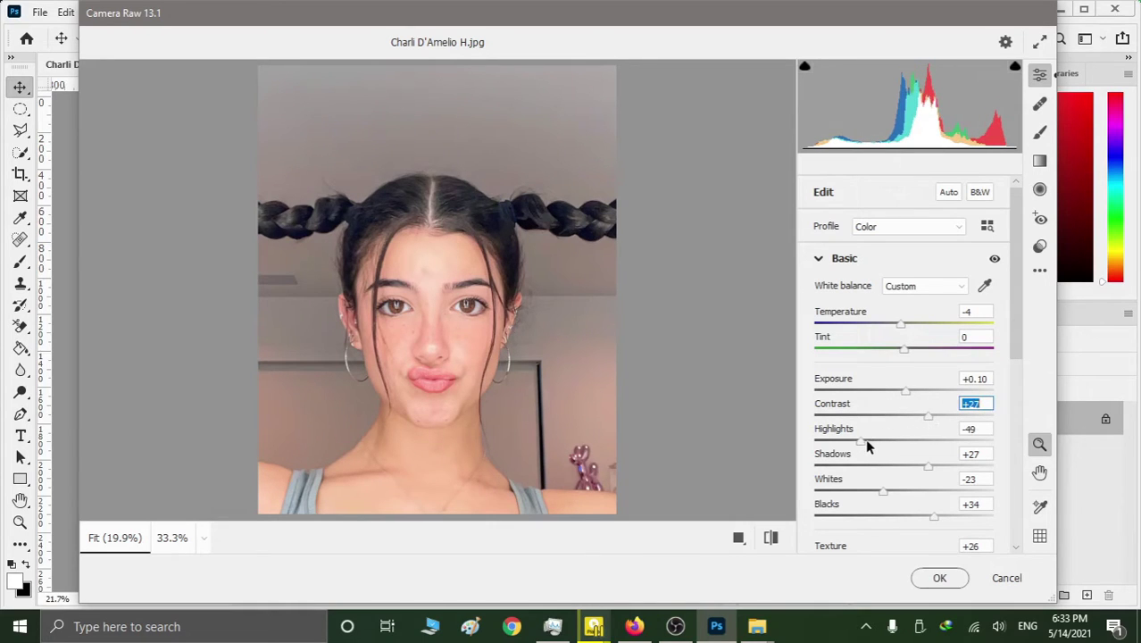
left_click_drag(861, 441, 851, 440)
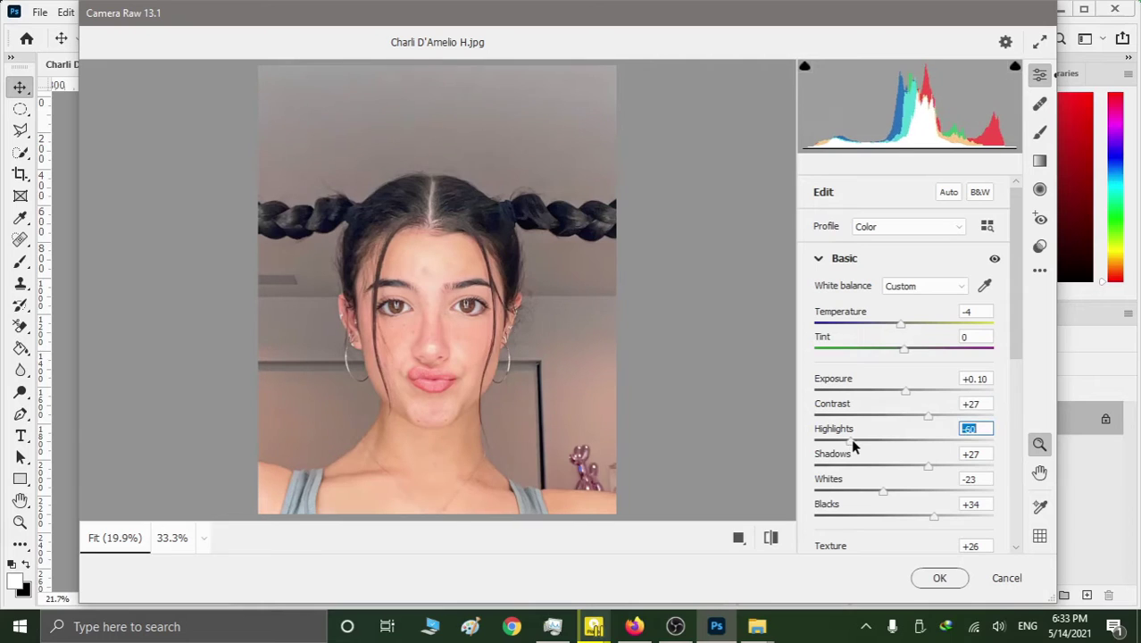
scroll(923, 421, "down", 1)
left_click_drag(929, 426, 943, 425)
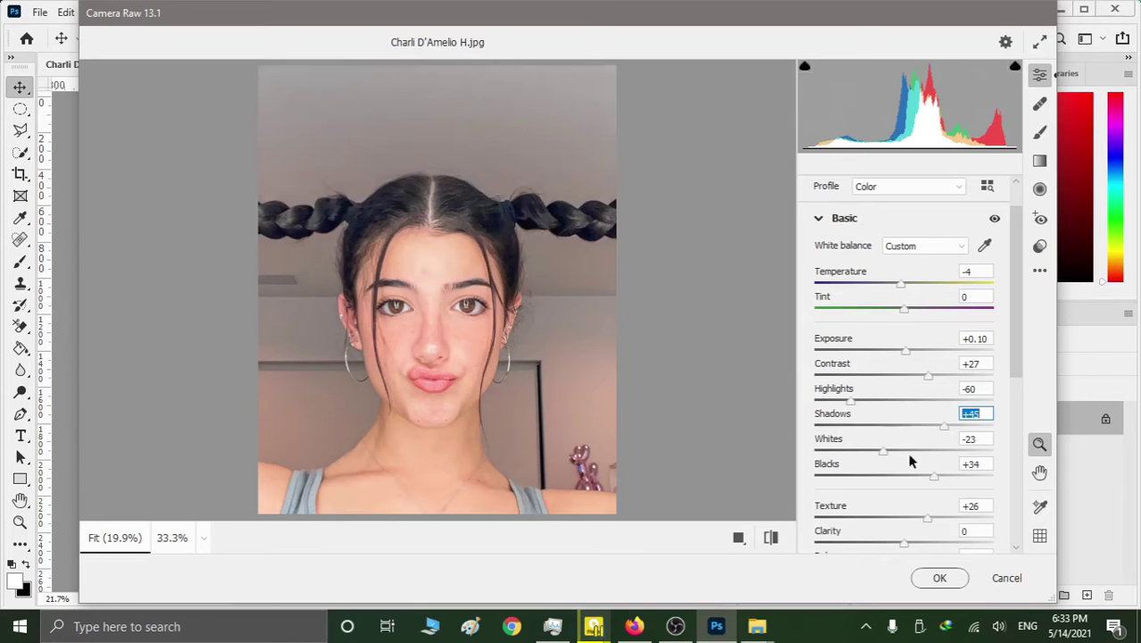
left_click_drag(884, 451, 889, 449)
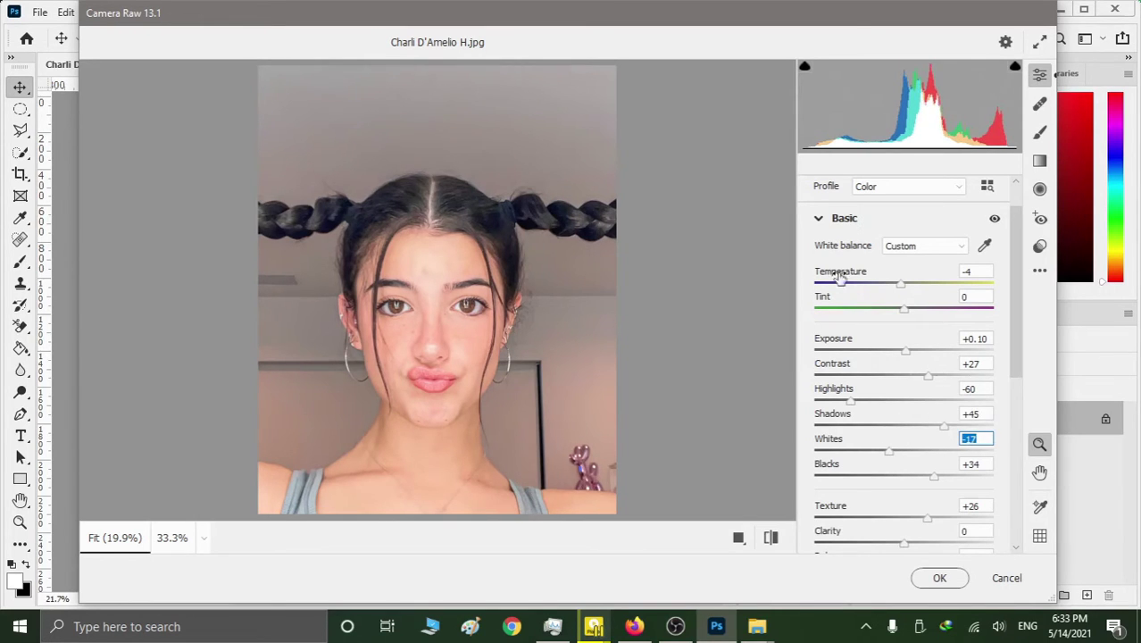
left_click(818, 218)
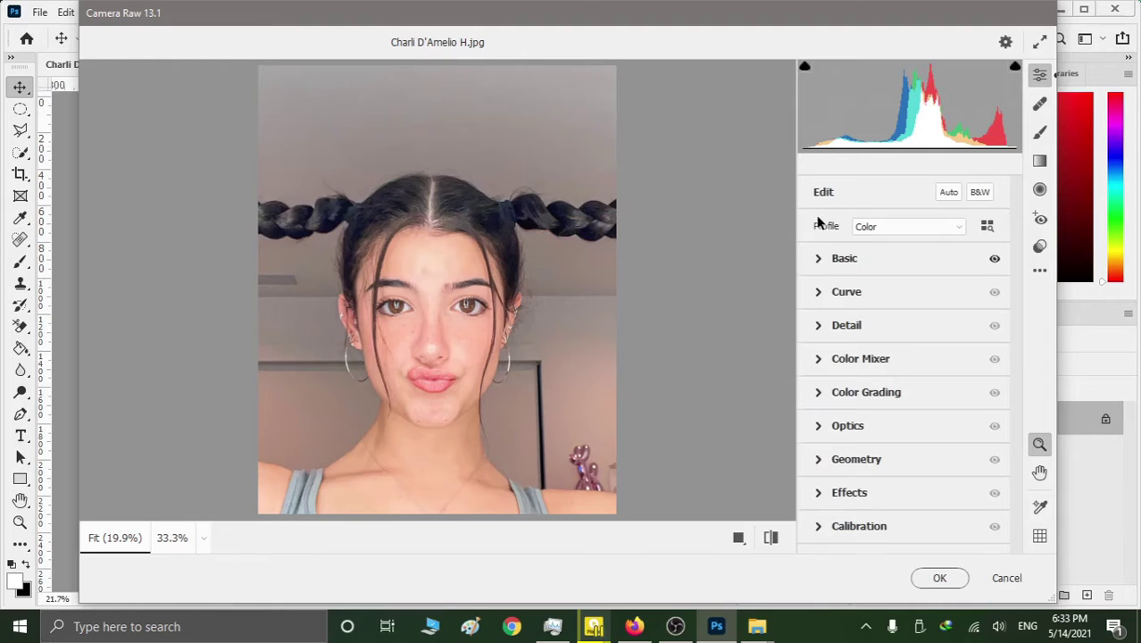
left_click(933, 575)
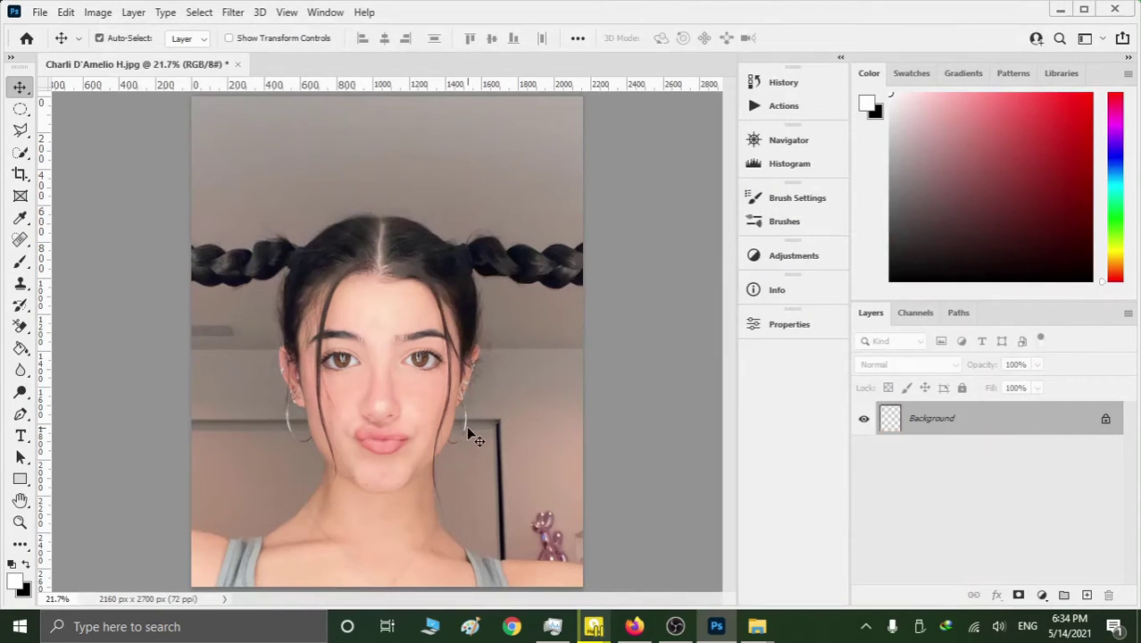
left_click(755, 82)
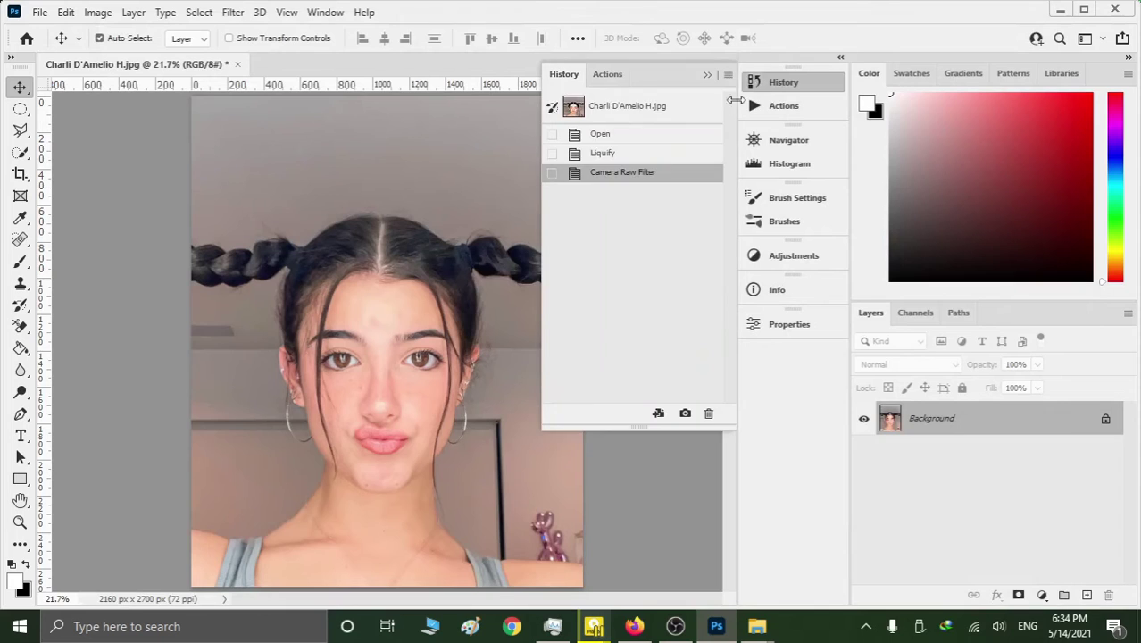
left_click(630, 156)
left_click(630, 172)
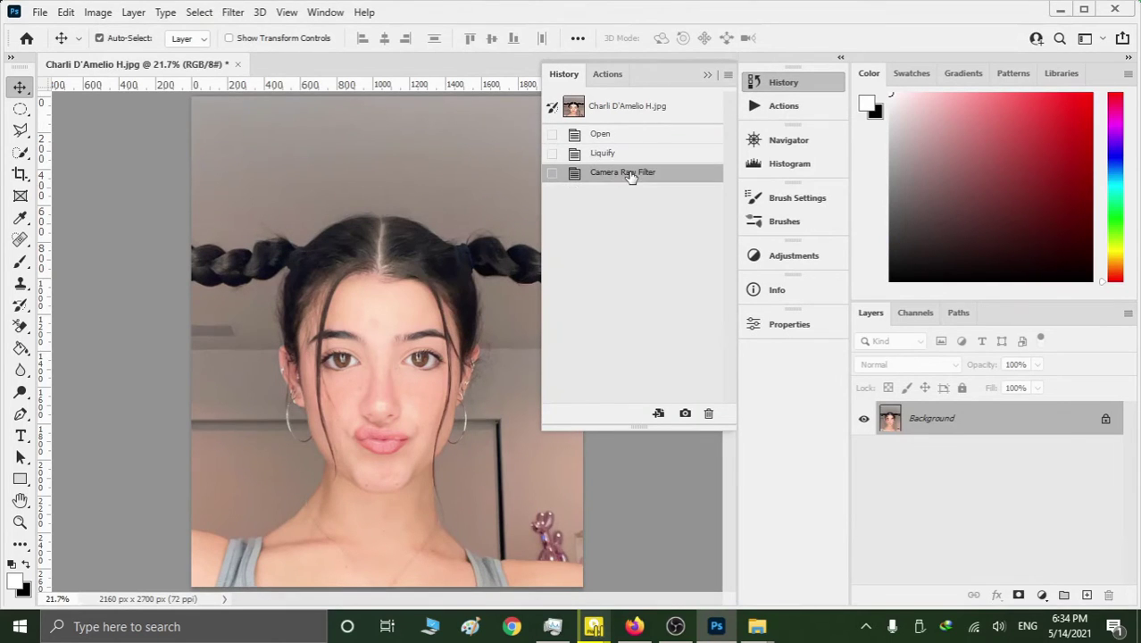
left_click(629, 159)
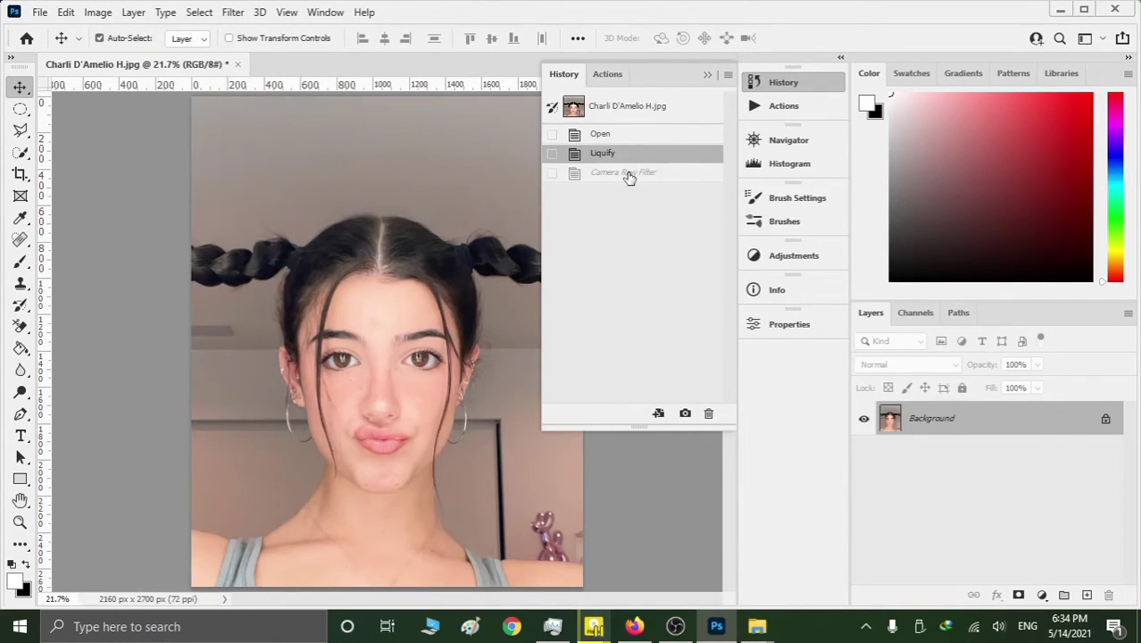
left_click(629, 175)
left_click(708, 75)
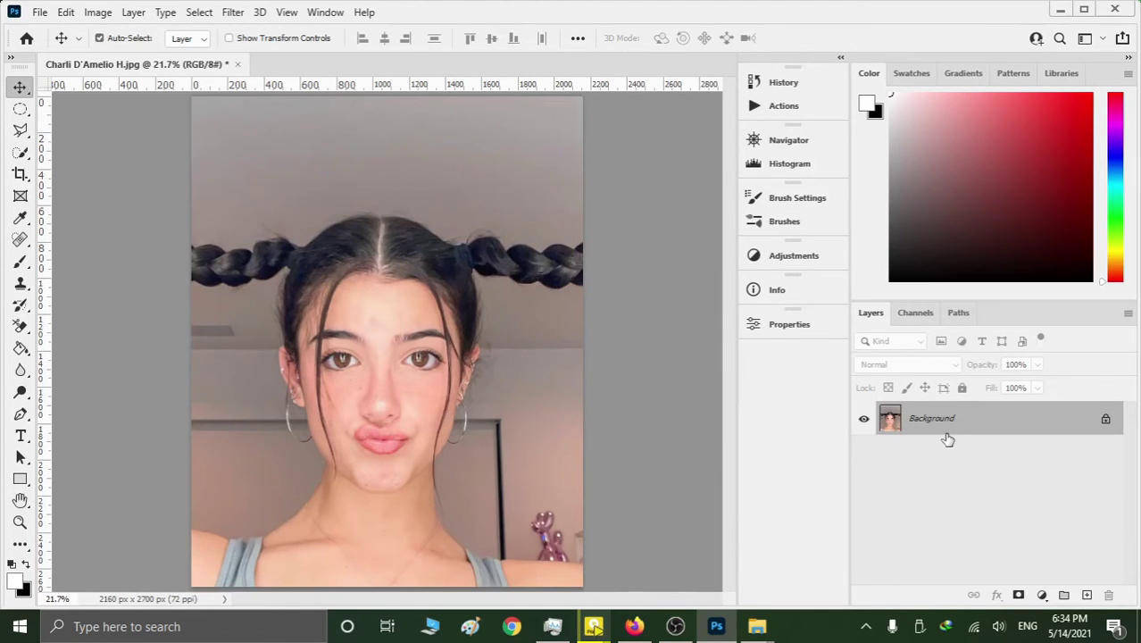
Duplicate Background to Layer 1, invert its colours and convert it to a smart object.
left_click_drag(948, 440, 946, 435)
key("ctrl+j")
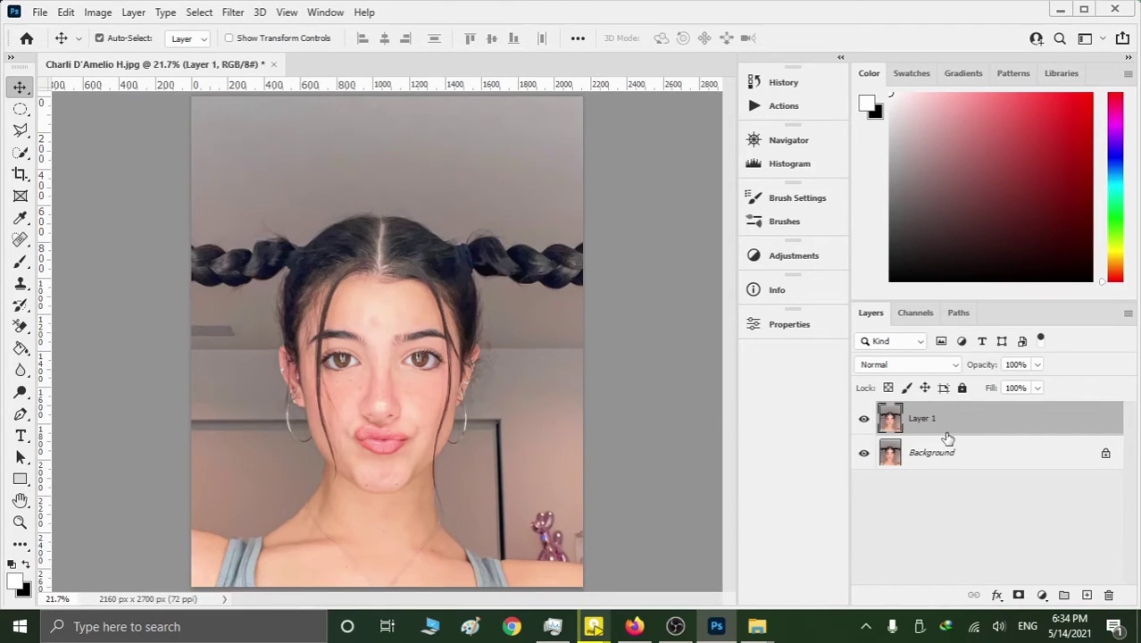
left_click(105, 11)
mouse_move(124, 56)
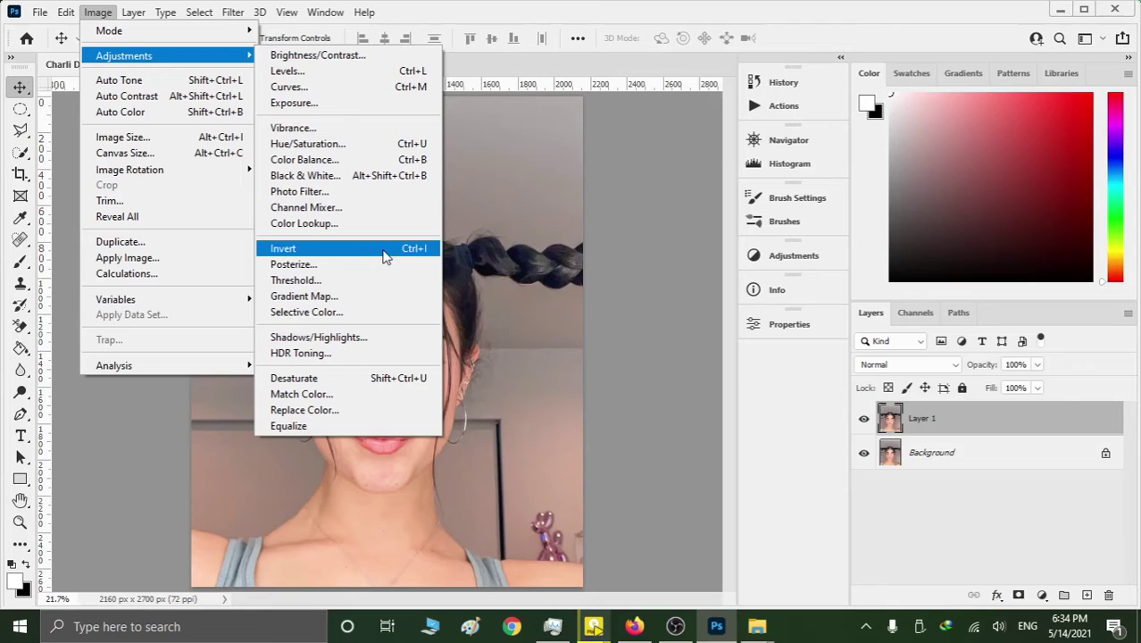
left_click(385, 257)
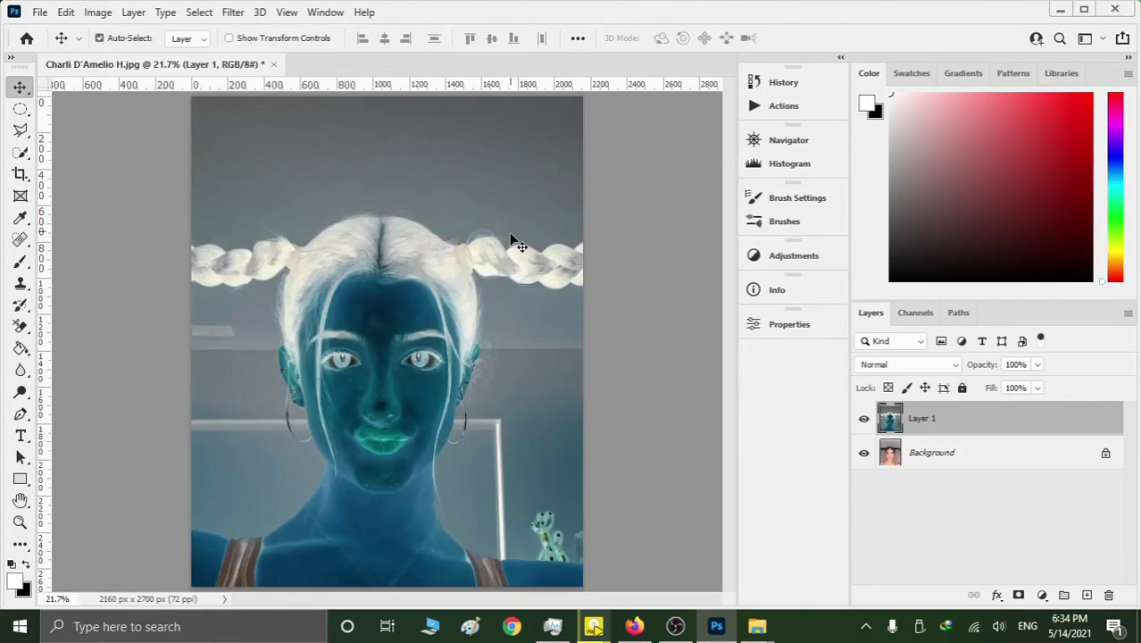
right_click(934, 418)
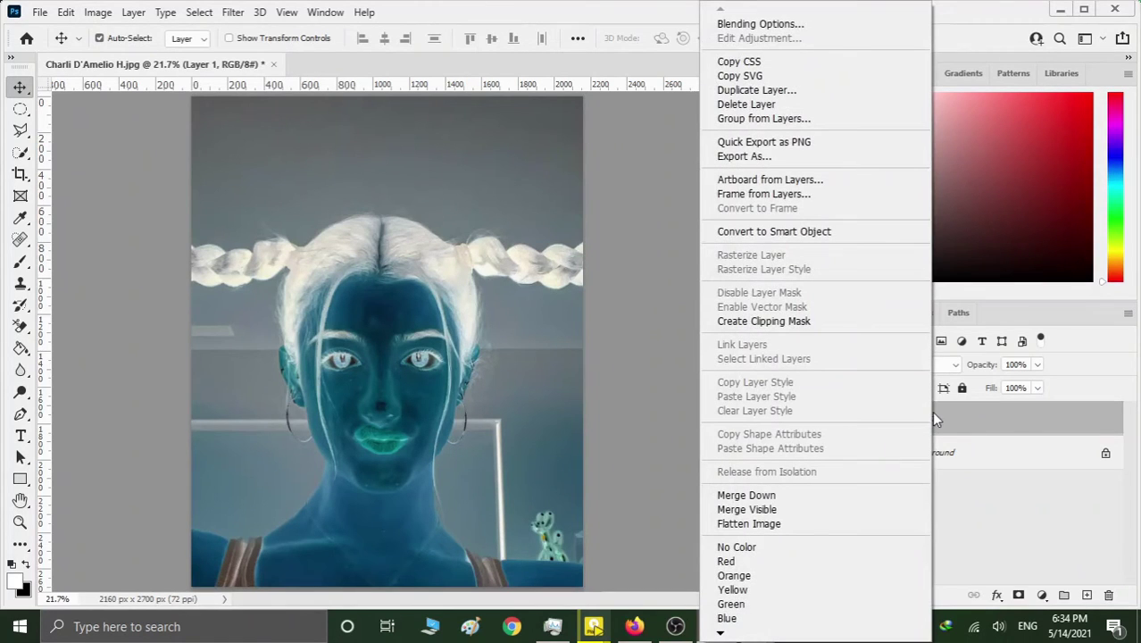
left_click(867, 236)
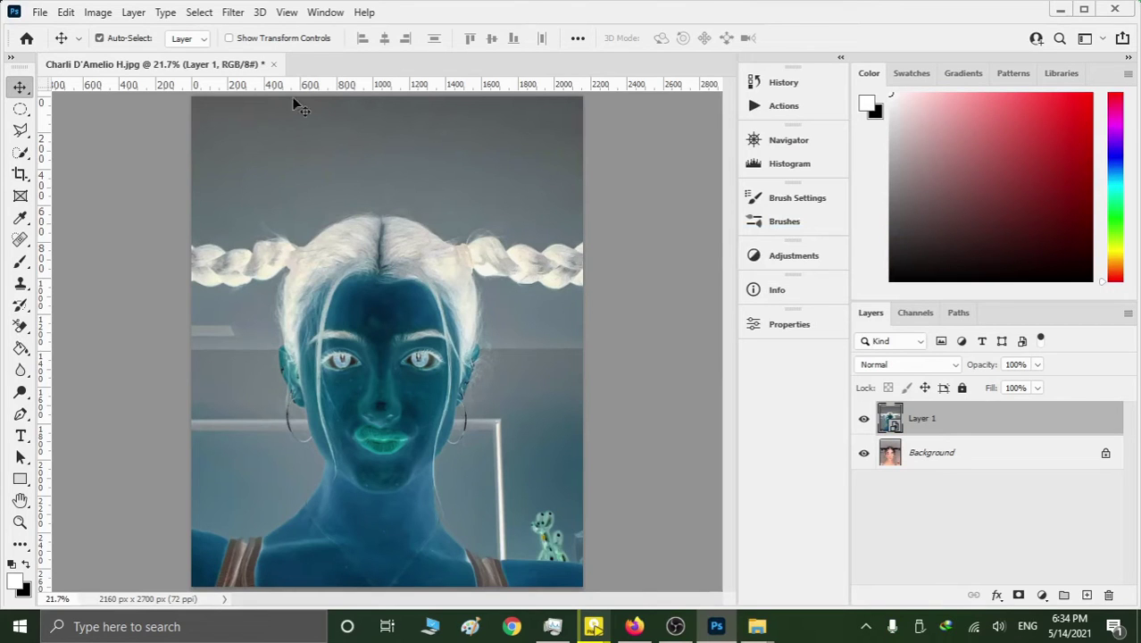
Apply an 11.1-pixel Gaussian Blur smart filter to Layer 1.
left_click(233, 15)
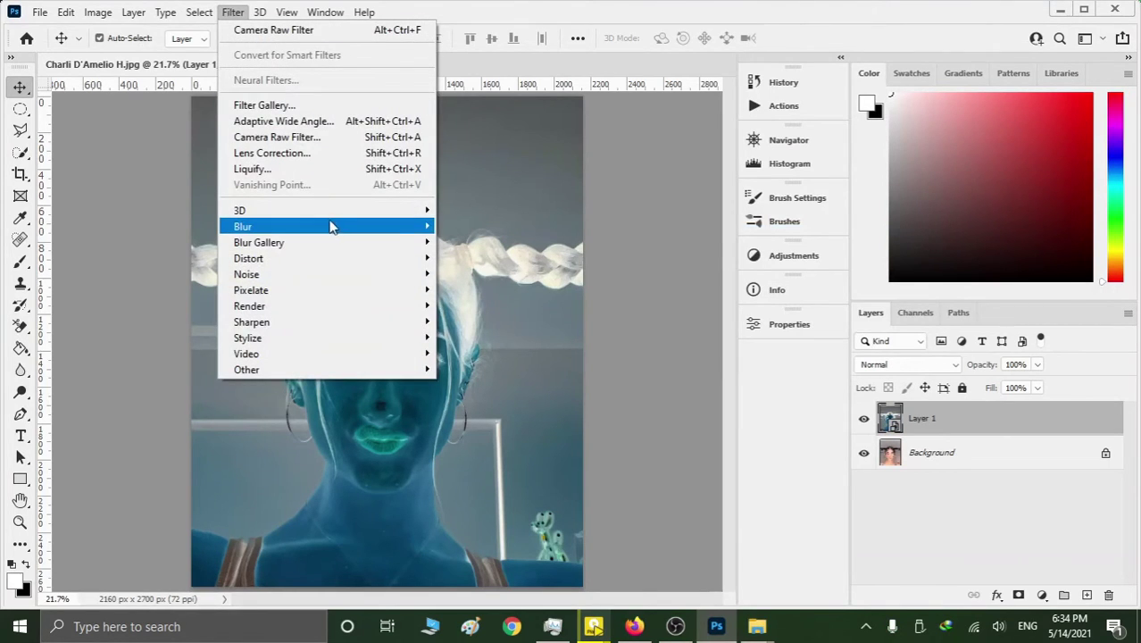
mouse_move(243, 226)
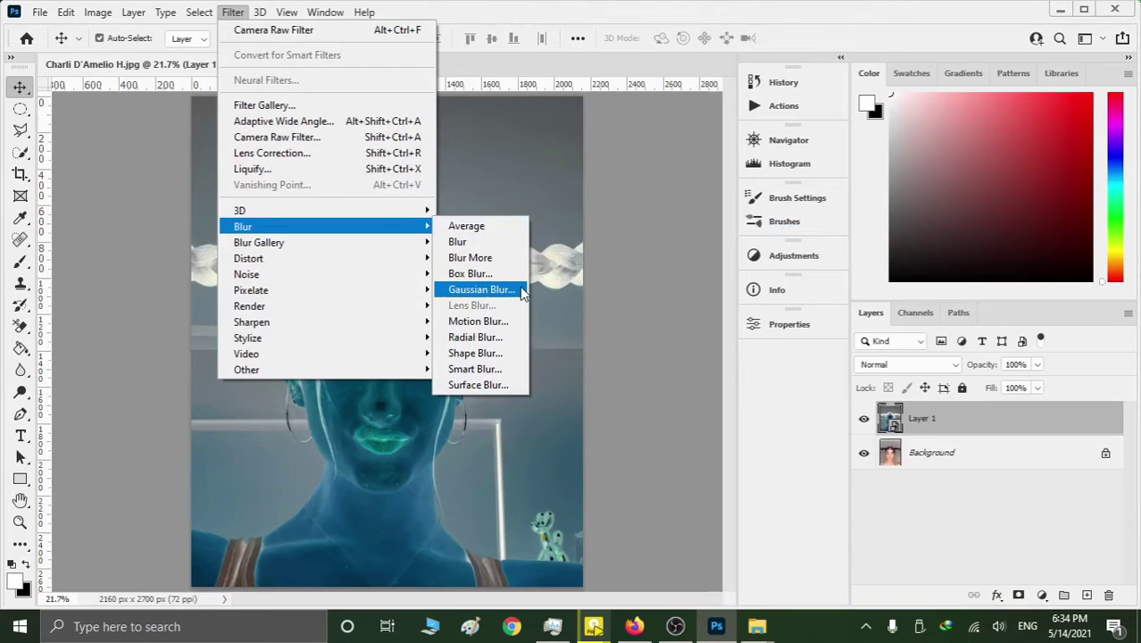
left_click(520, 287)
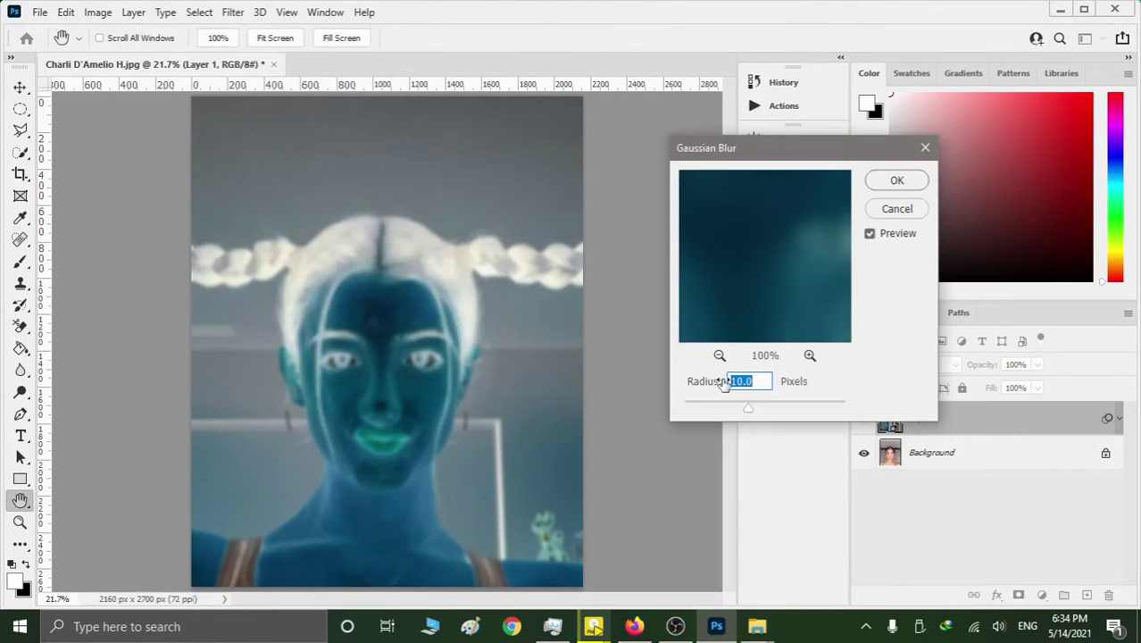
type("12")
left_click_drag(751, 409, 751, 414)
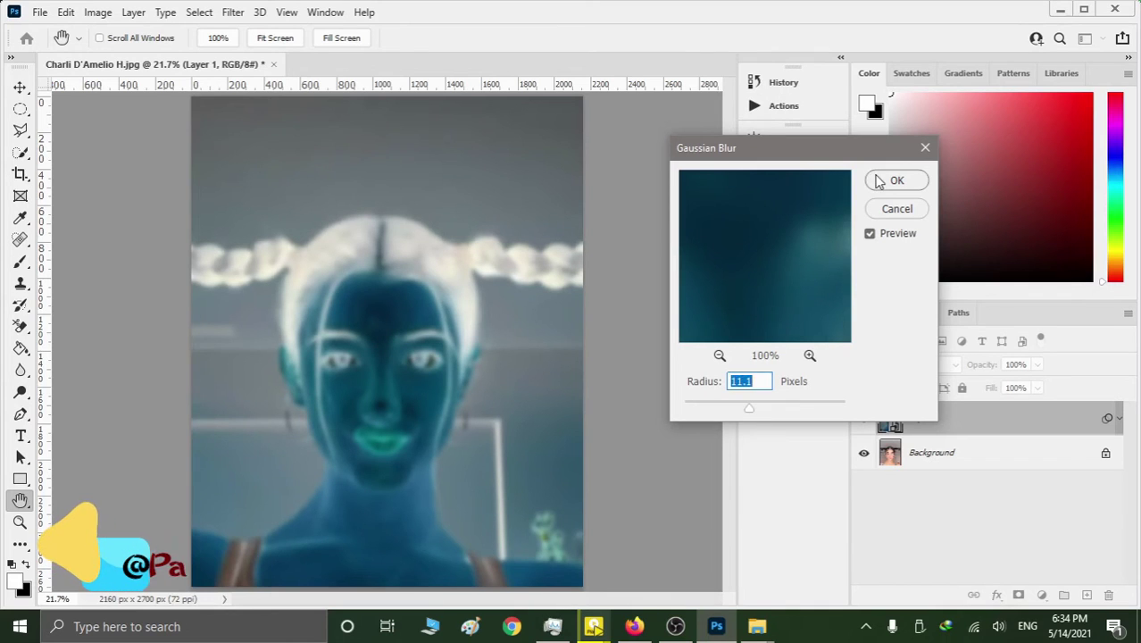
left_click(880, 182)
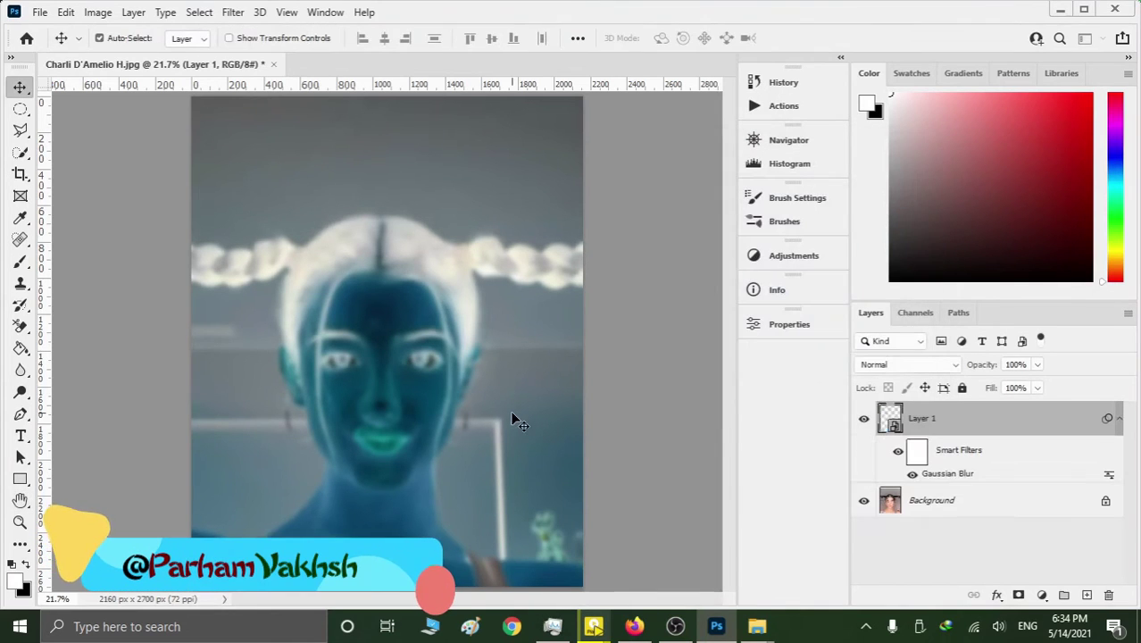
Set Layer 1's blend mode to Color Dodge.
left_click(925, 366)
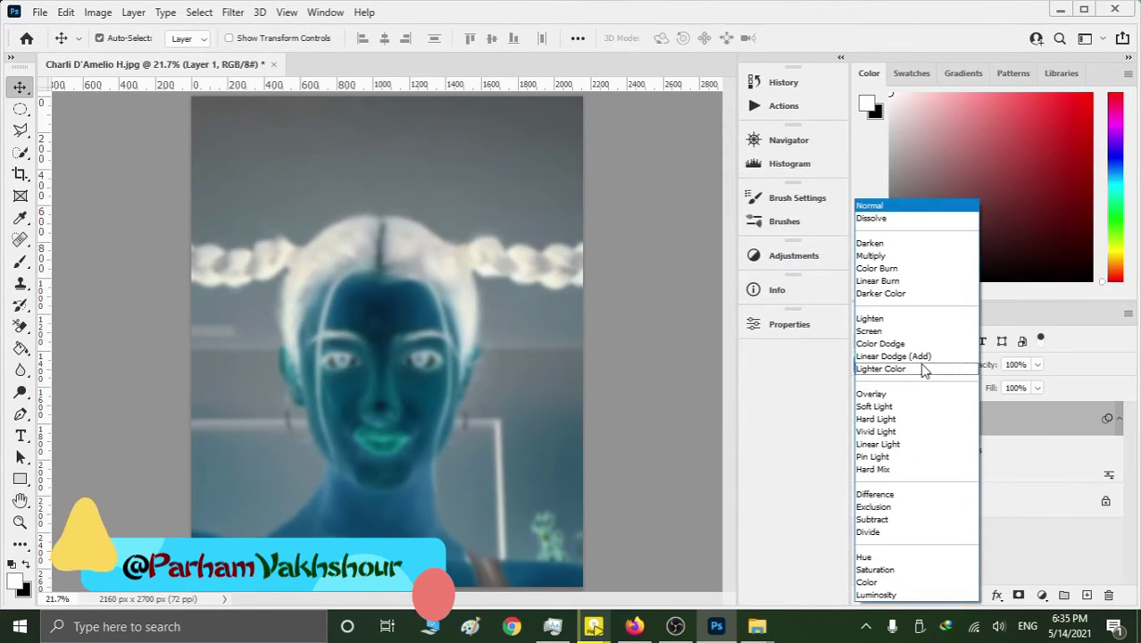
key("Up")
key("Up")
key("Down")
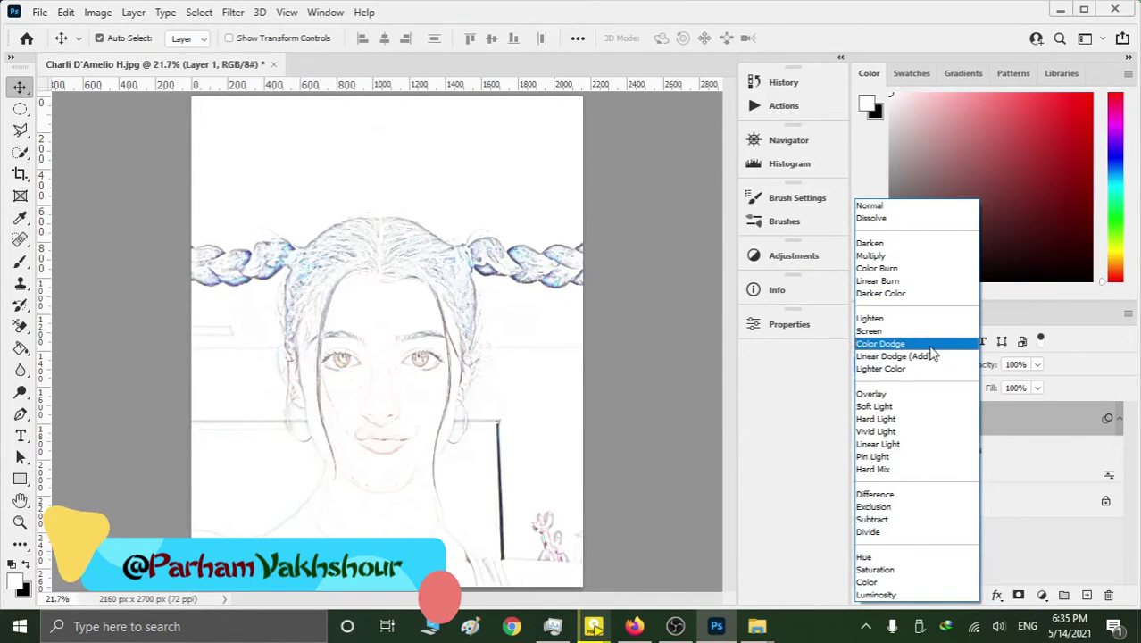
left_click(930, 347)
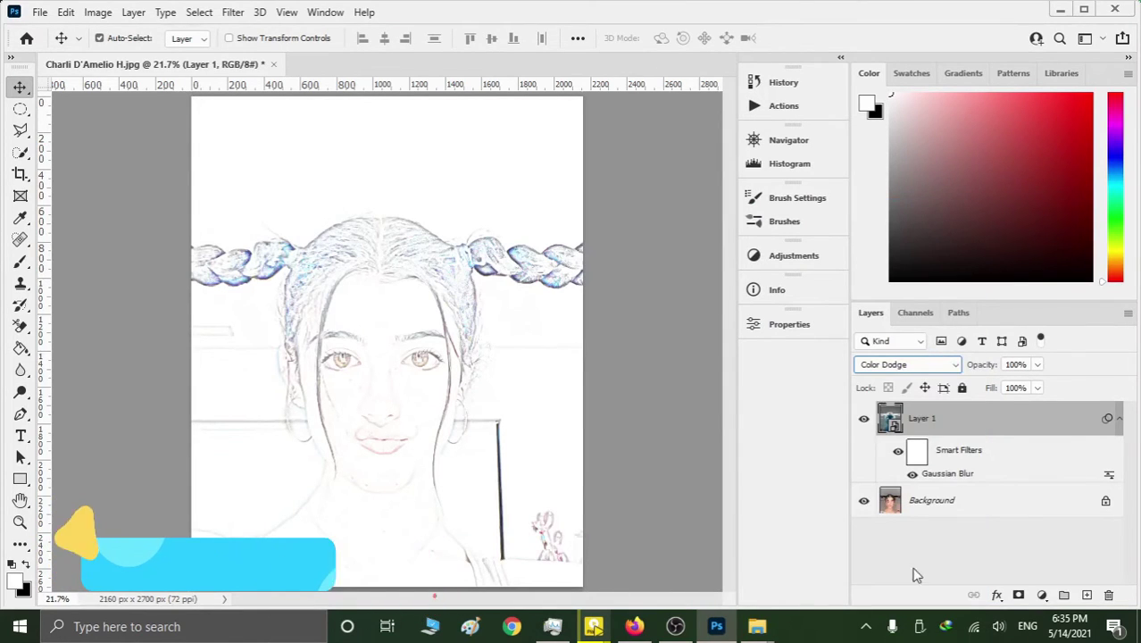
left_click(1042, 596)
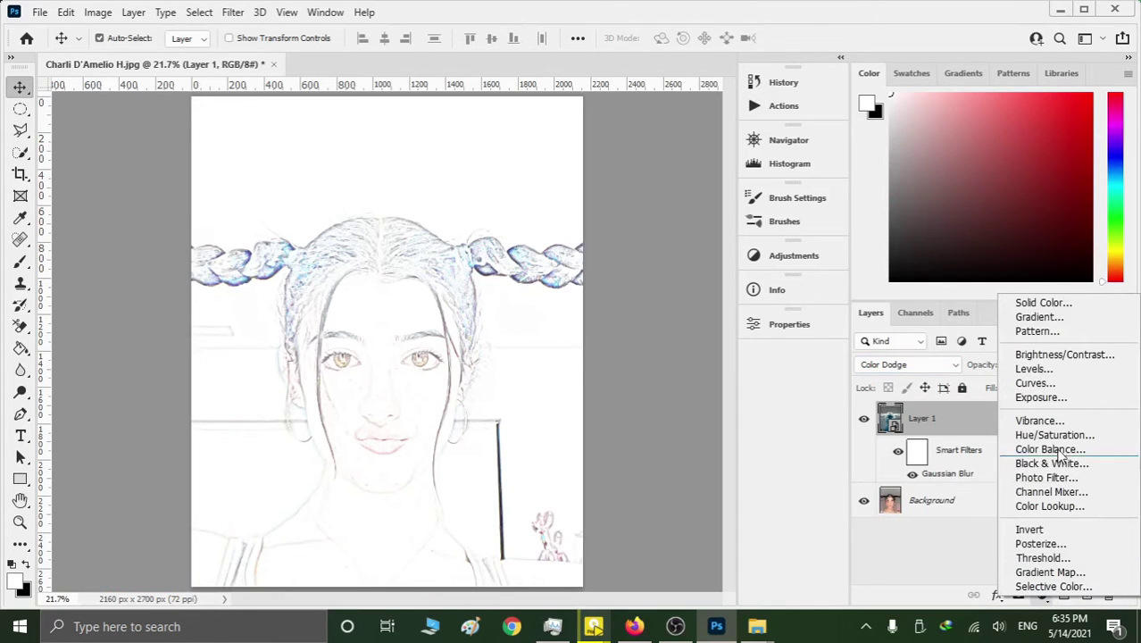
Add a Levels adjustment layer with input levels 155, 0.77 and 255.
left_click(1036, 369)
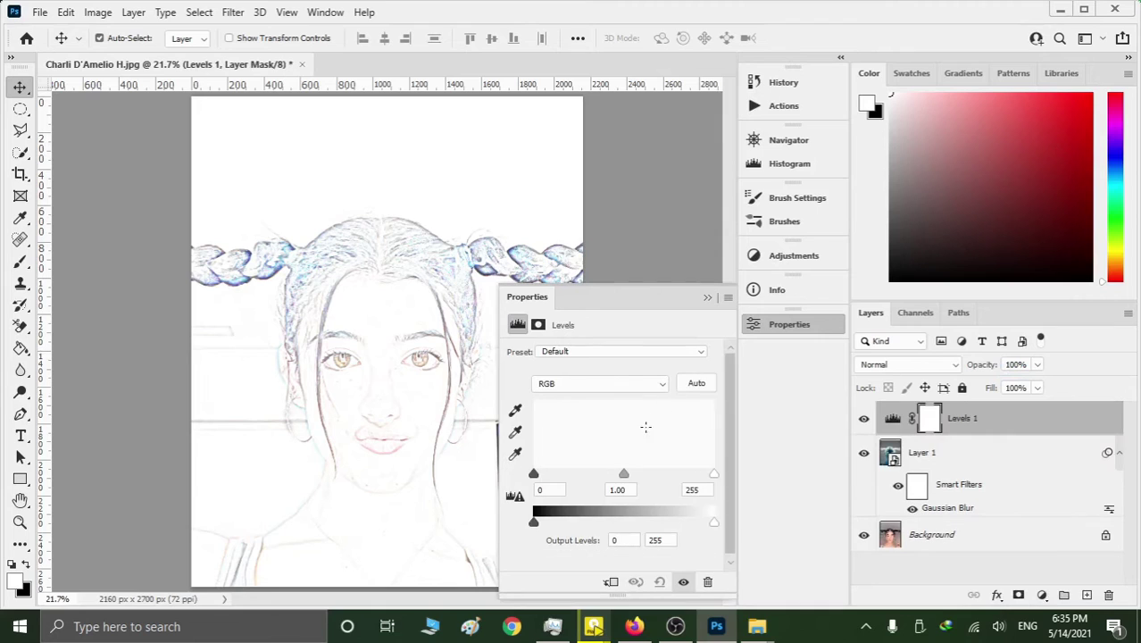
mouse_move(538, 478)
left_mouse_down()
mouse_move(685, 481)
mouse_move(644, 474)
left_mouse_up()
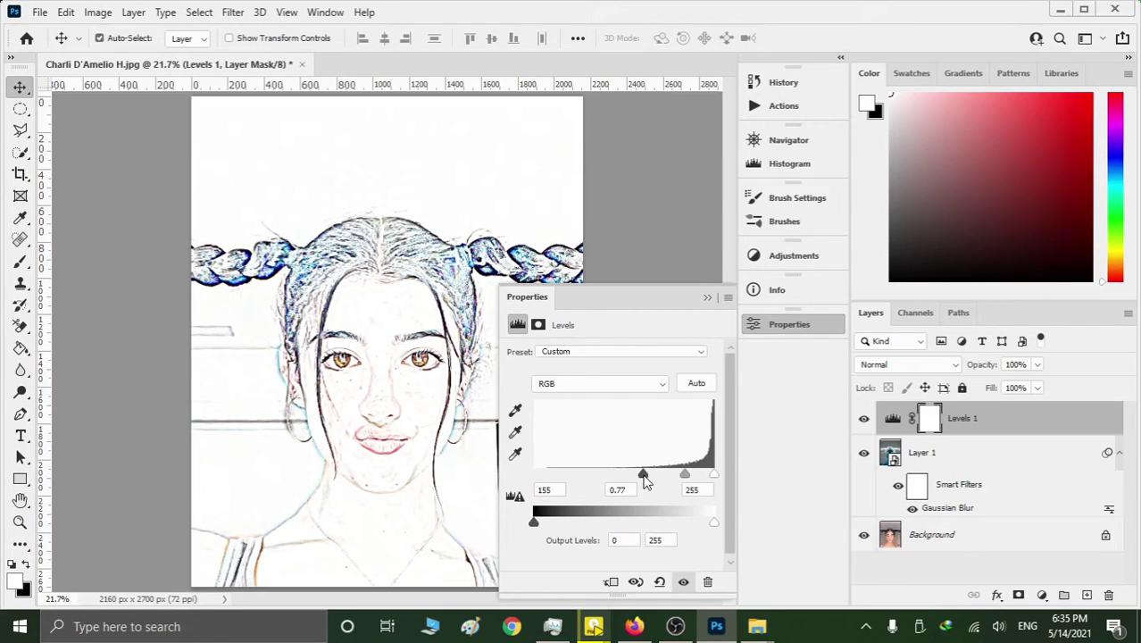
left_click(708, 299)
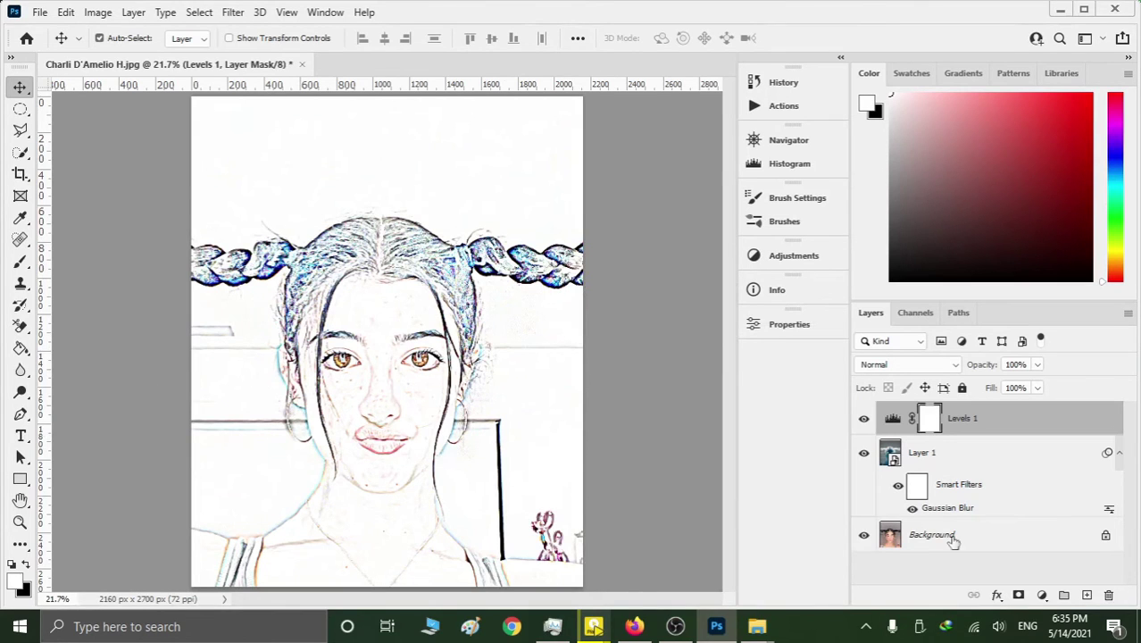
left_click(1041, 595)
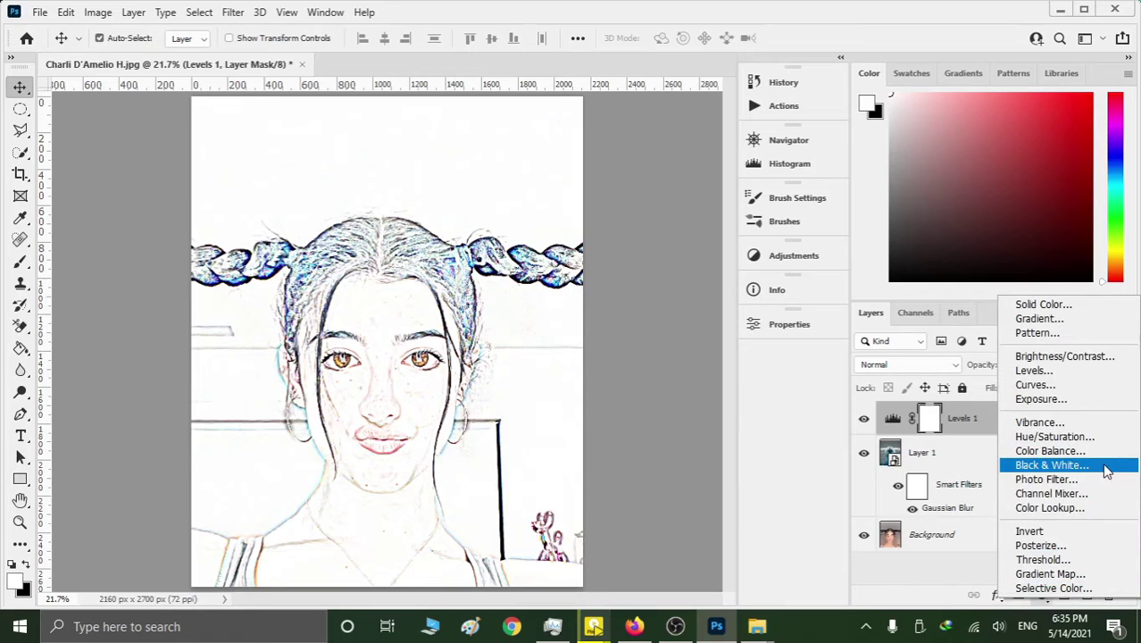
Add a Black & White adjustment layer and stamp all visible layers into Layer 2.
left_click(1054, 465)
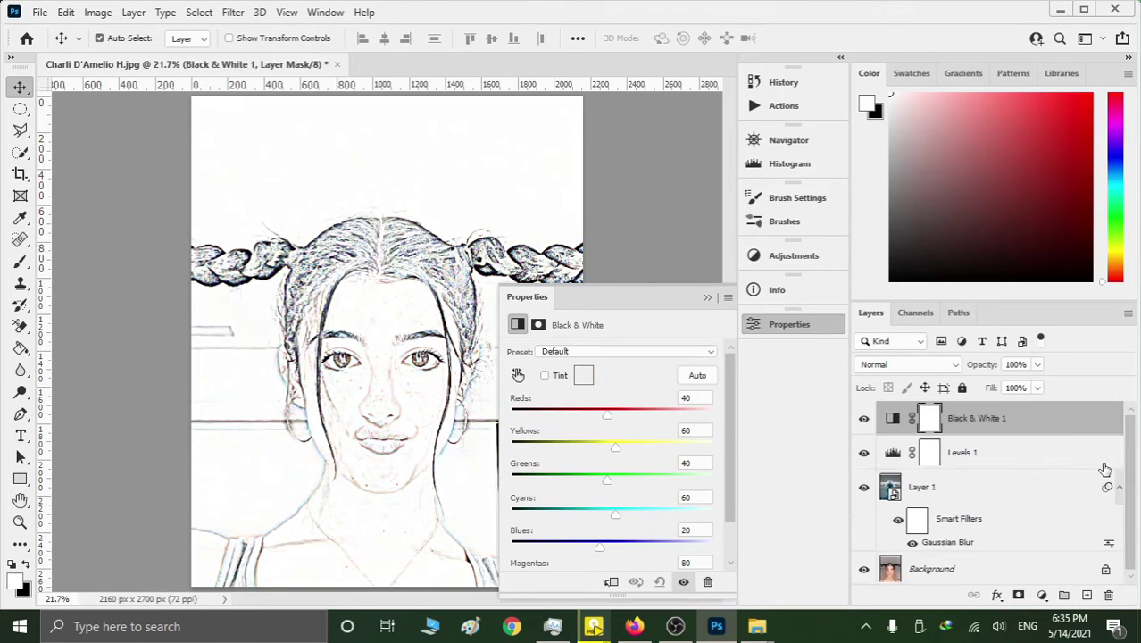
left_click(707, 297)
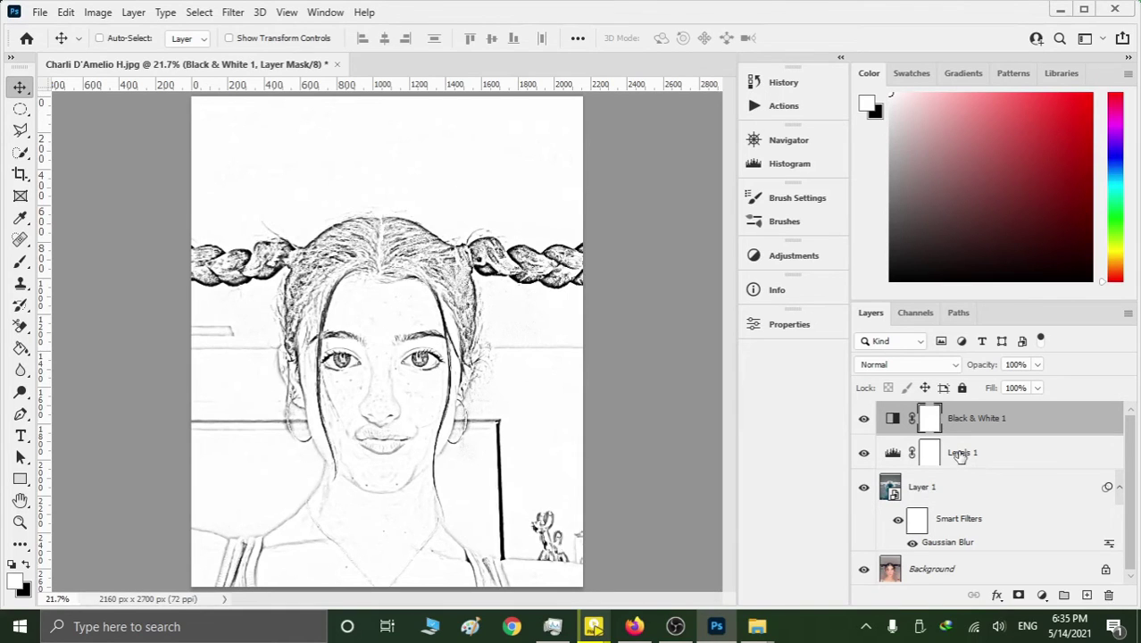
key("ctrl+shift+alt+e")
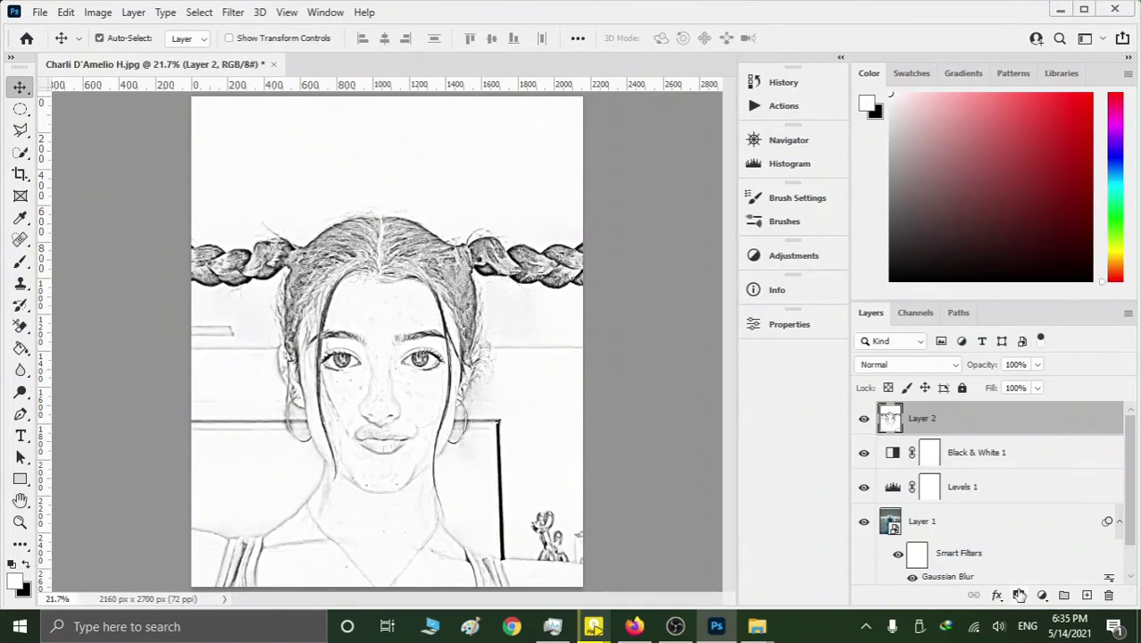
left_click(165, 12)
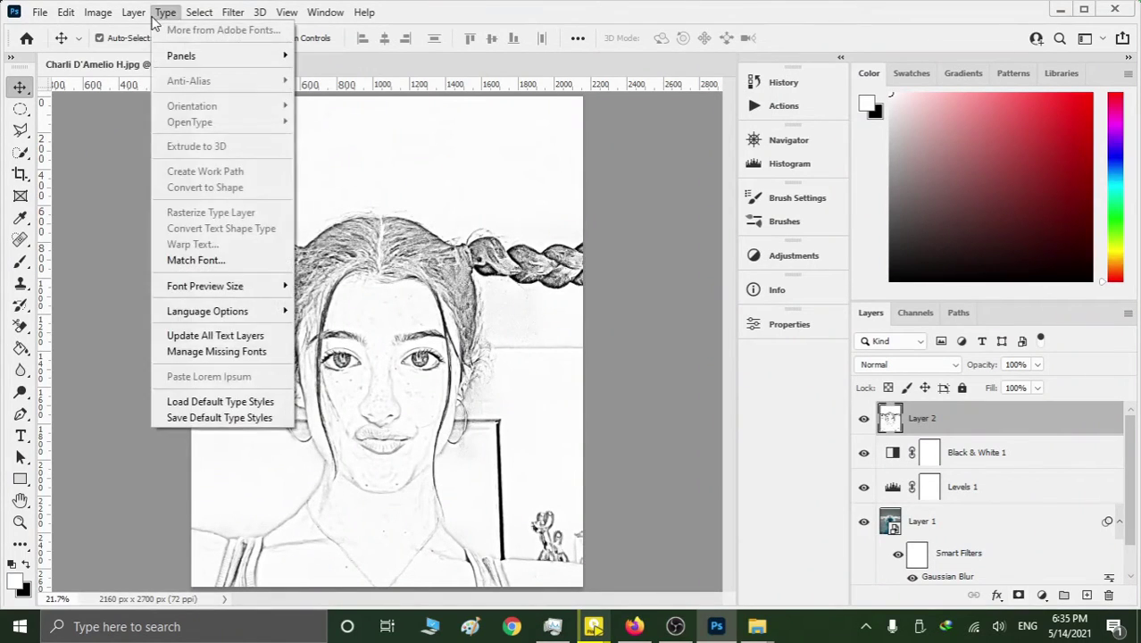
Choose Stylize > Glowing Edges in the Filter Gallery, with the preview zoomed to 33.3%.
left_click(231, 12)
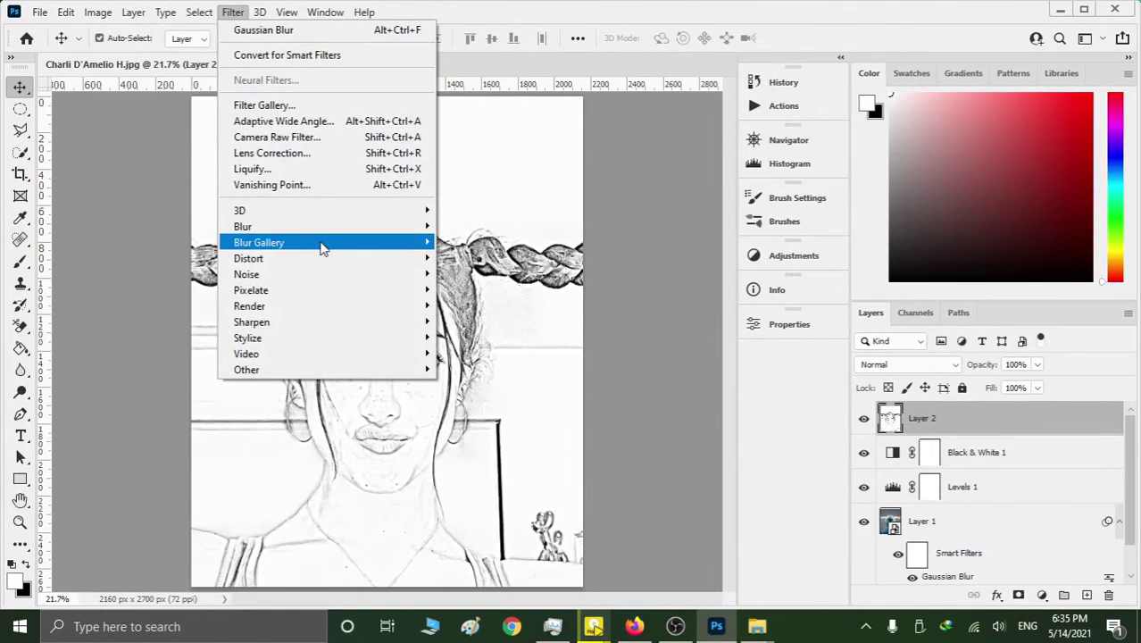
left_click(333, 106)
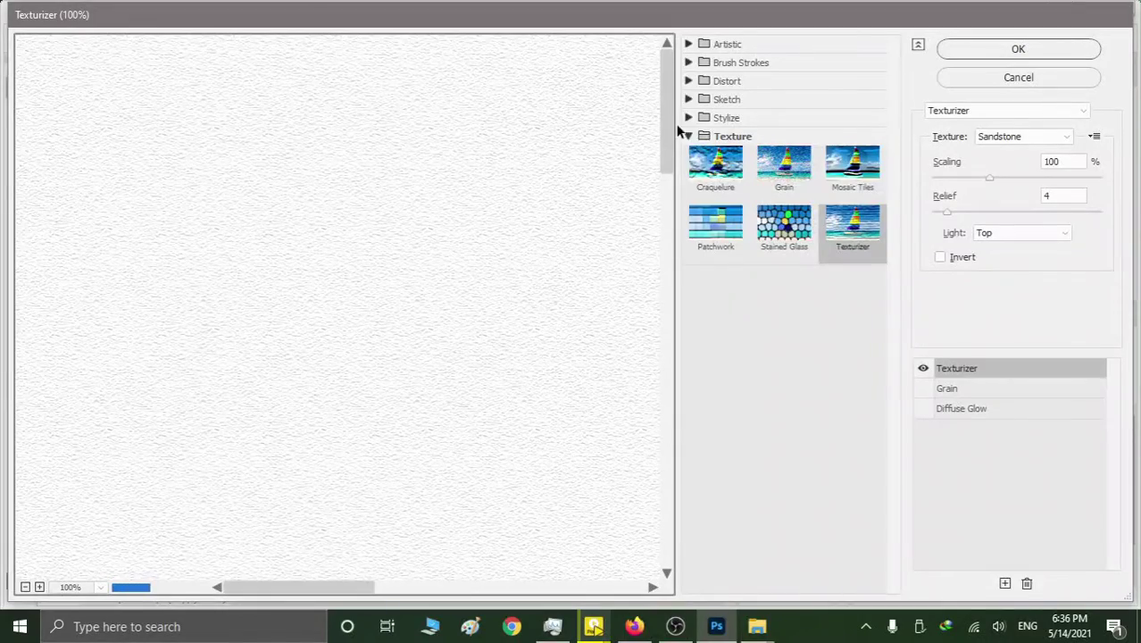
left_click(689, 118)
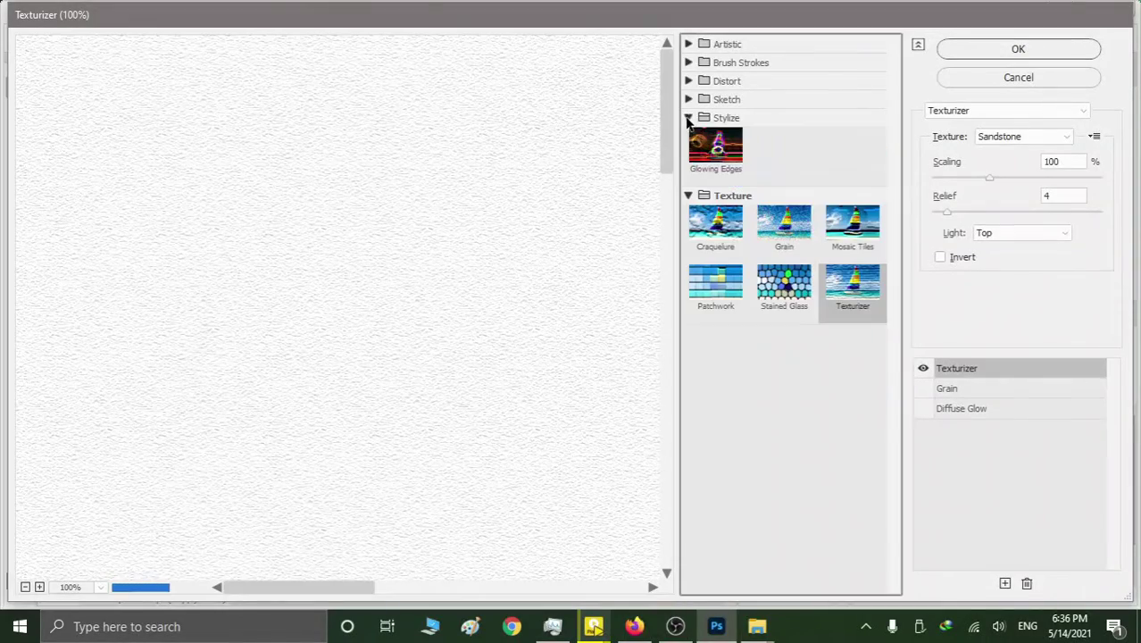
left_click(715, 147)
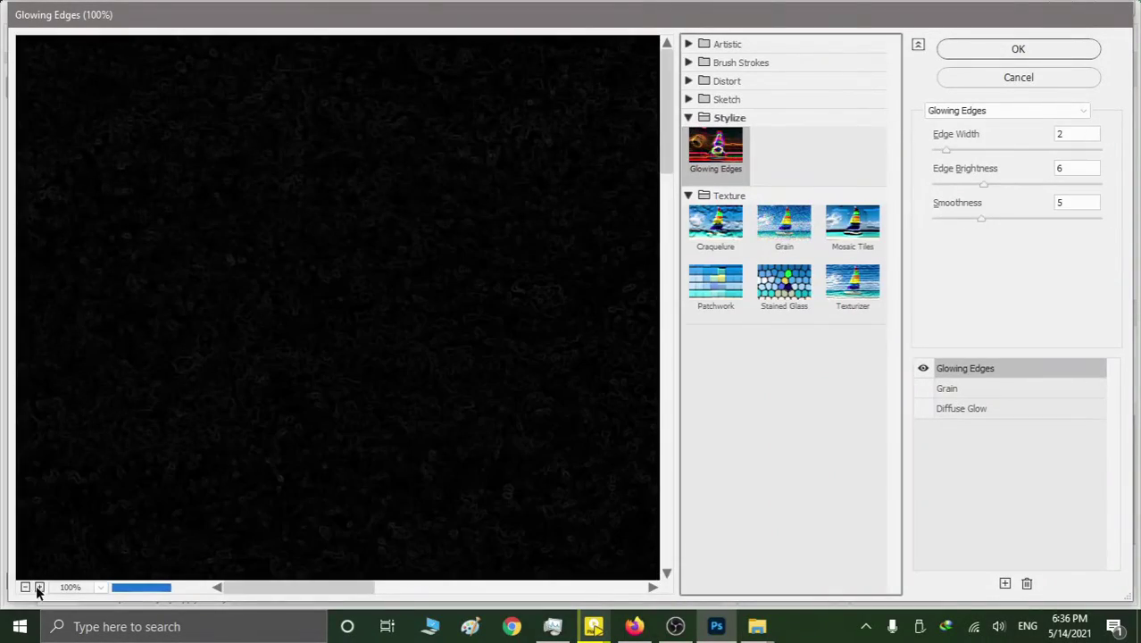
left_click(25, 590)
left_click(25, 590)
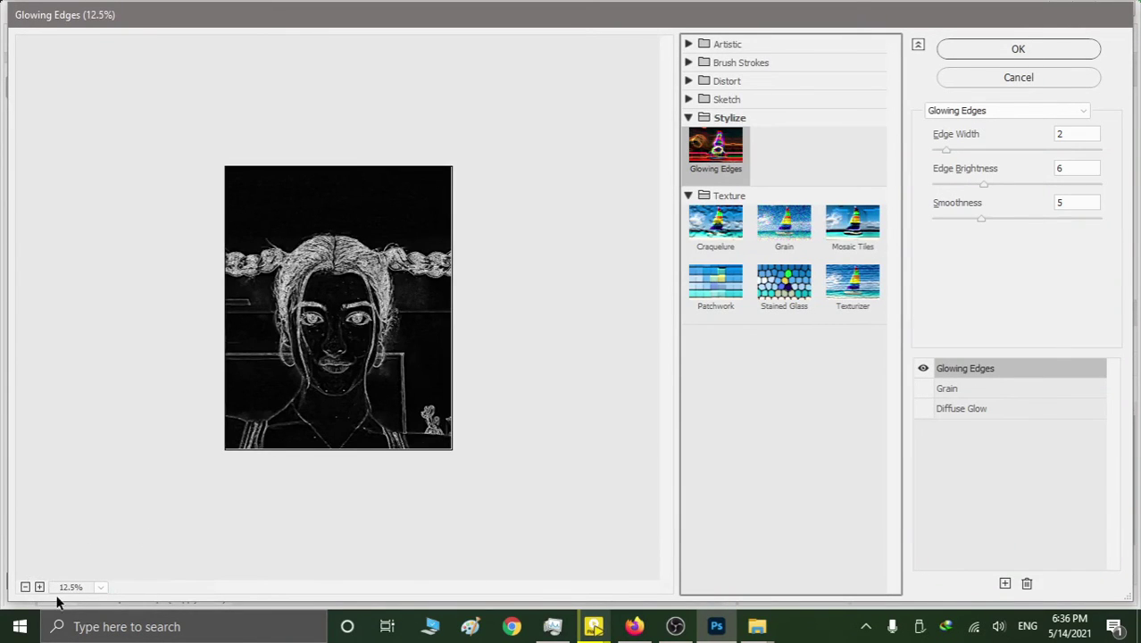
left_click(39, 587)
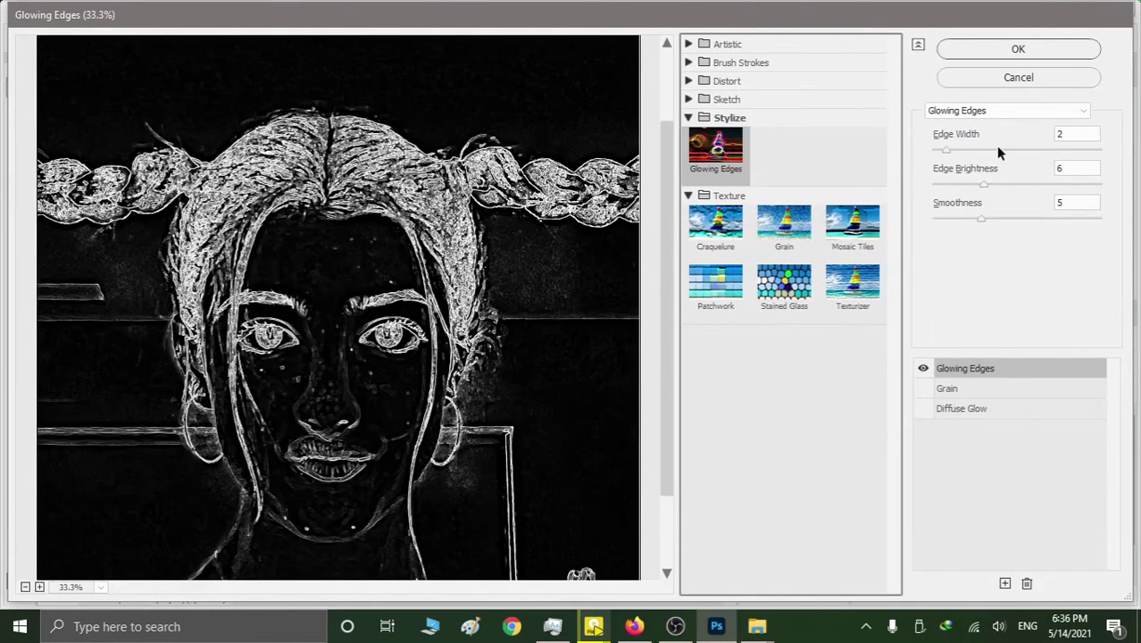
Apply Glowing Edges with Edge Width 1, Edge Brightness 17 and Smoothness 11.
left_click_drag(944, 150, 935, 150)
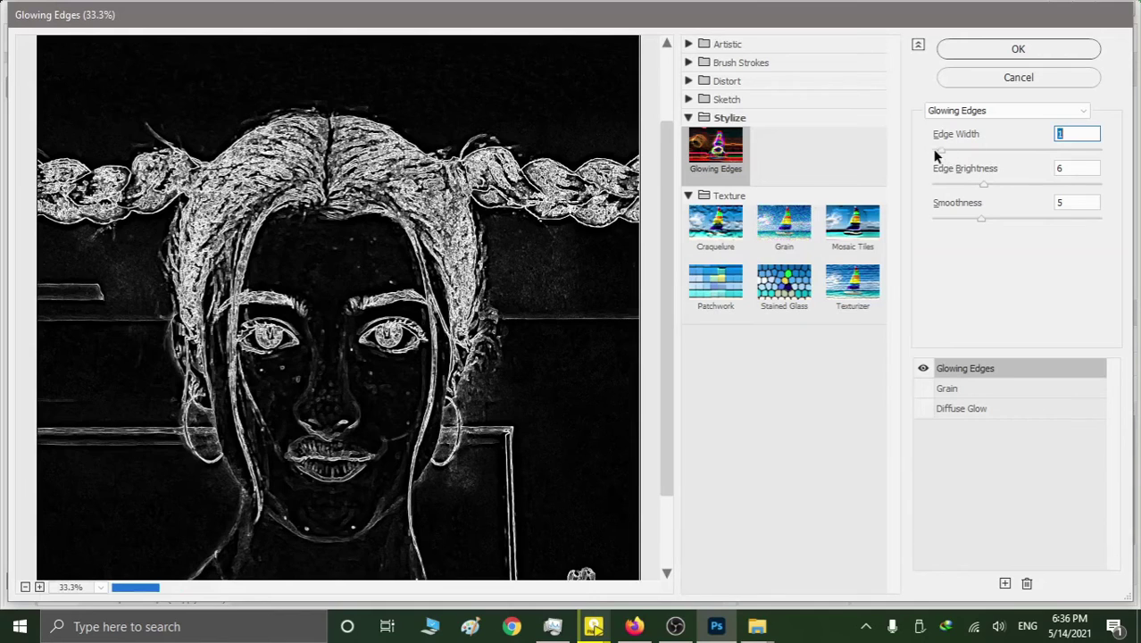
left_click_drag(1045, 185, 1058, 184)
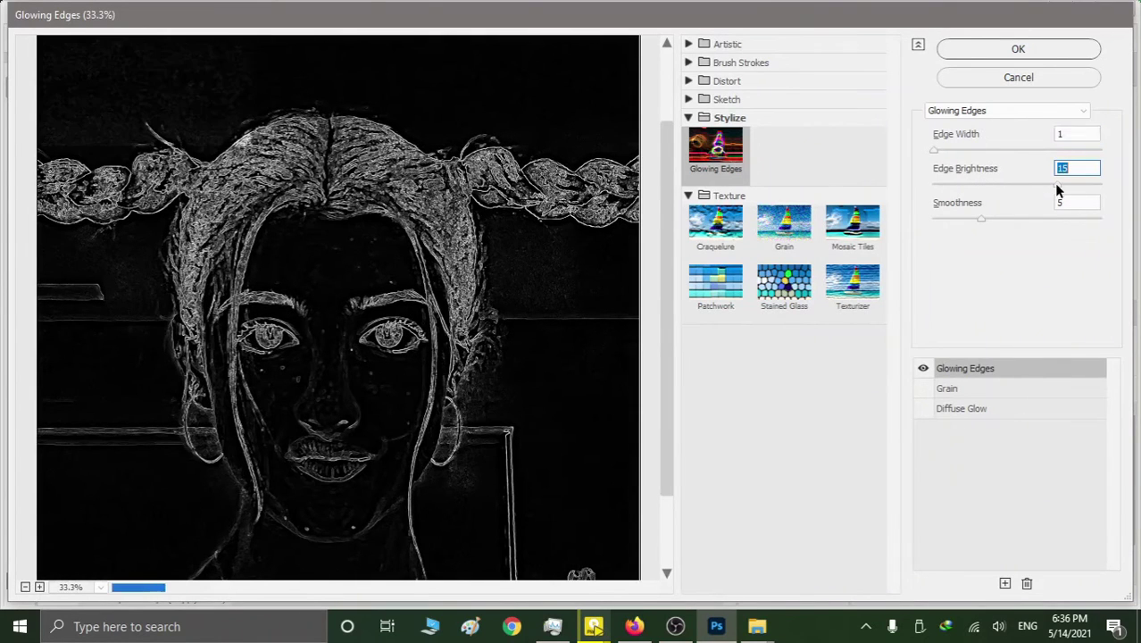
left_click(1051, 219)
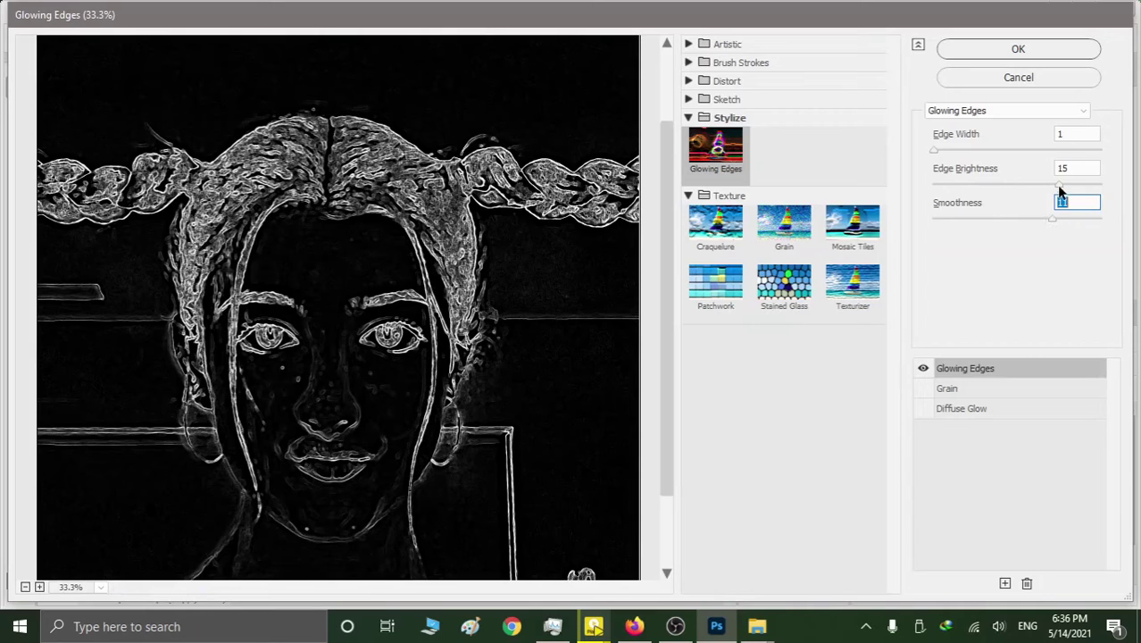
left_click_drag(1064, 184, 1070, 183)
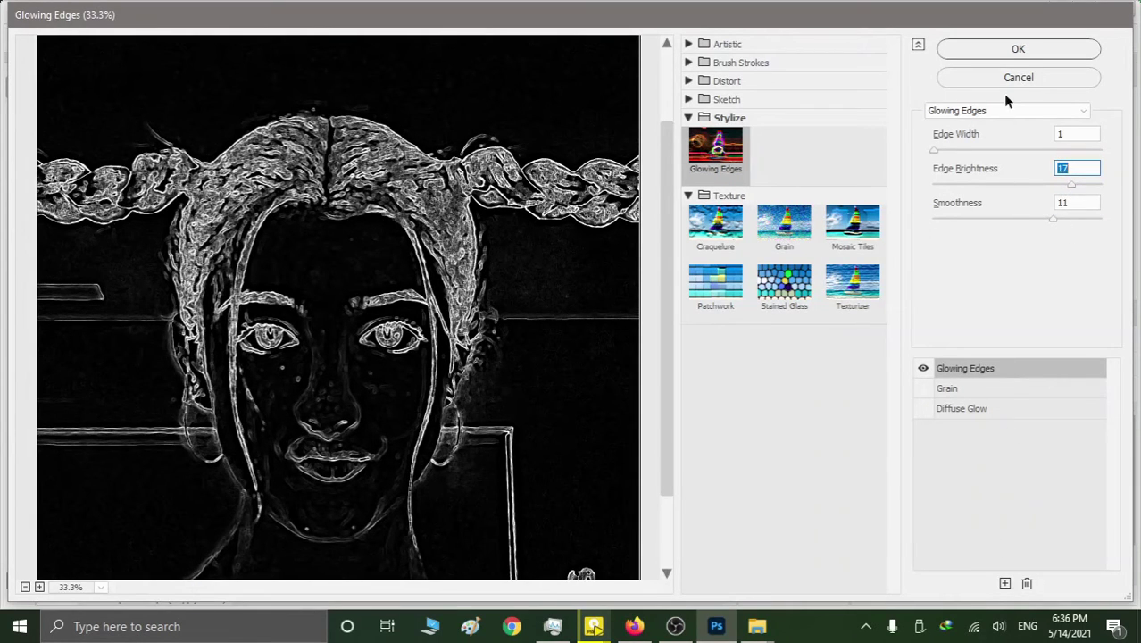
left_click(1011, 52)
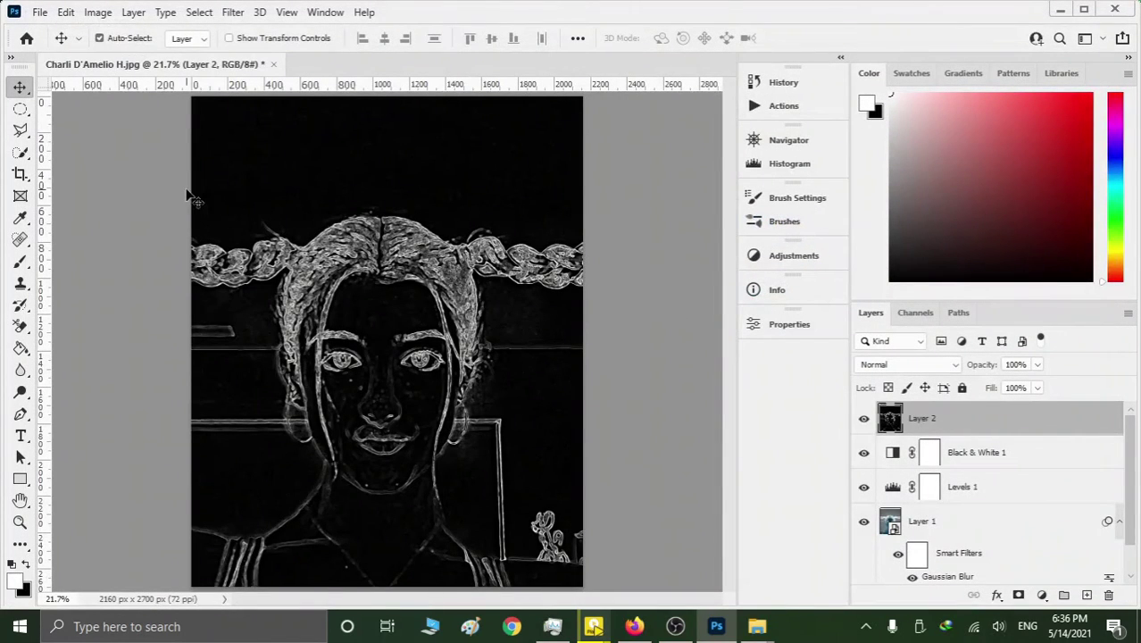
Invert Layer 2 into dark lines on white and set it to Multiply.
left_click(100, 12)
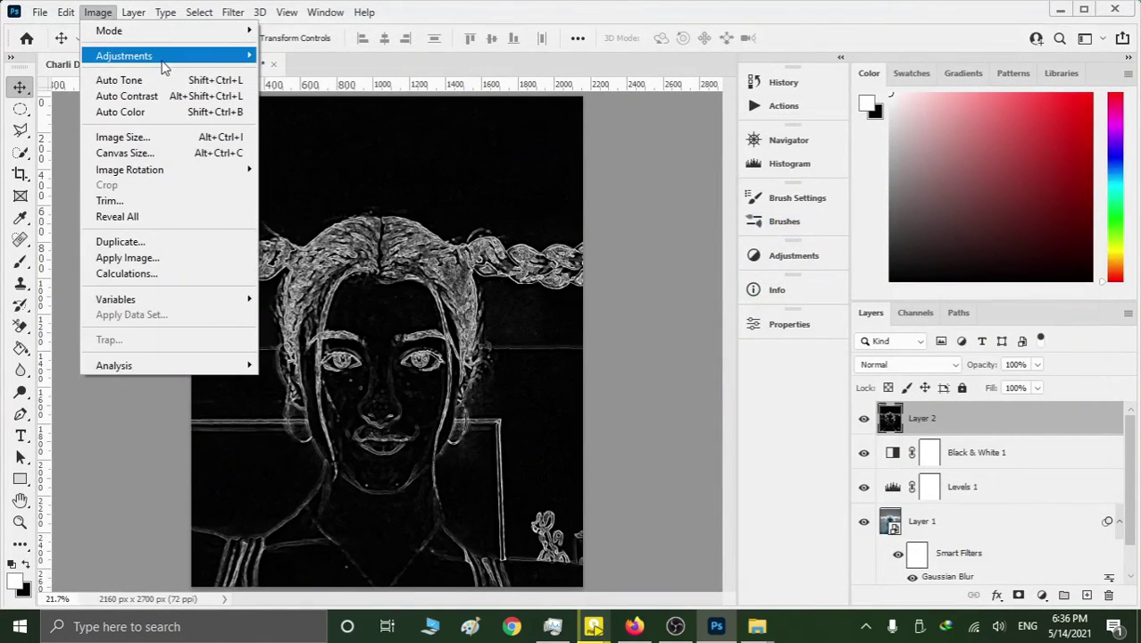
left_click(316, 248)
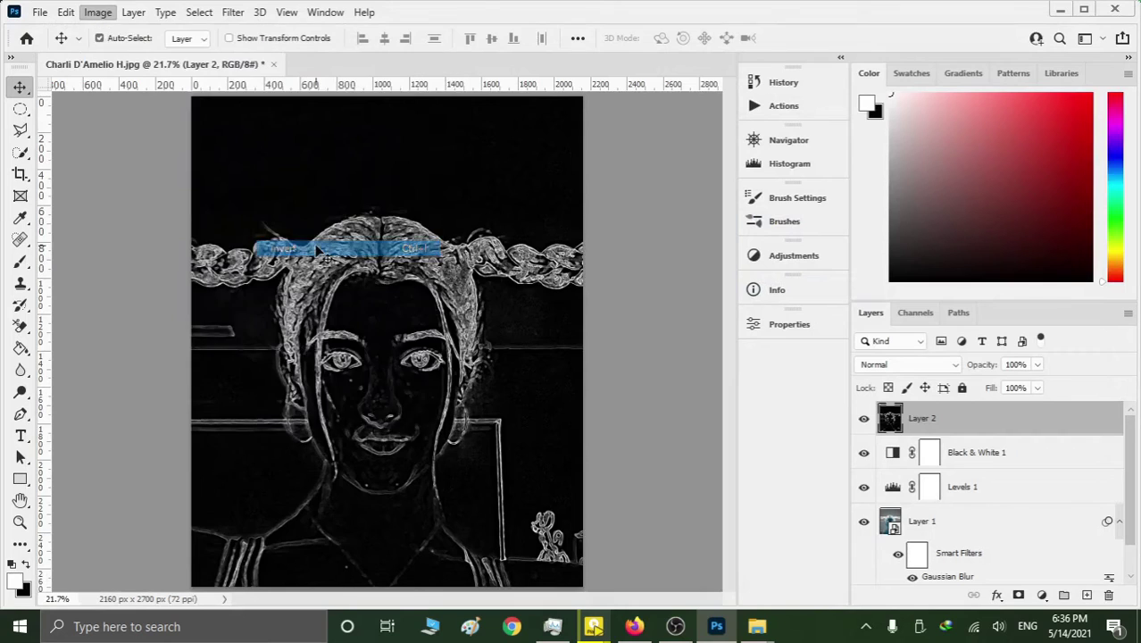
left_click(934, 366)
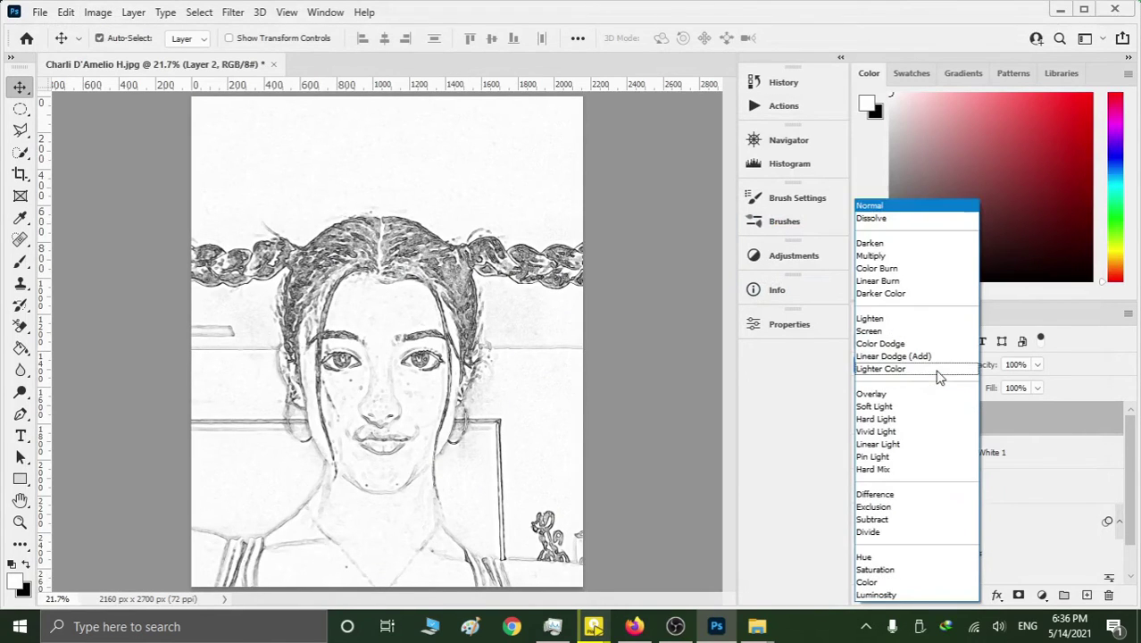
left_click(928, 259)
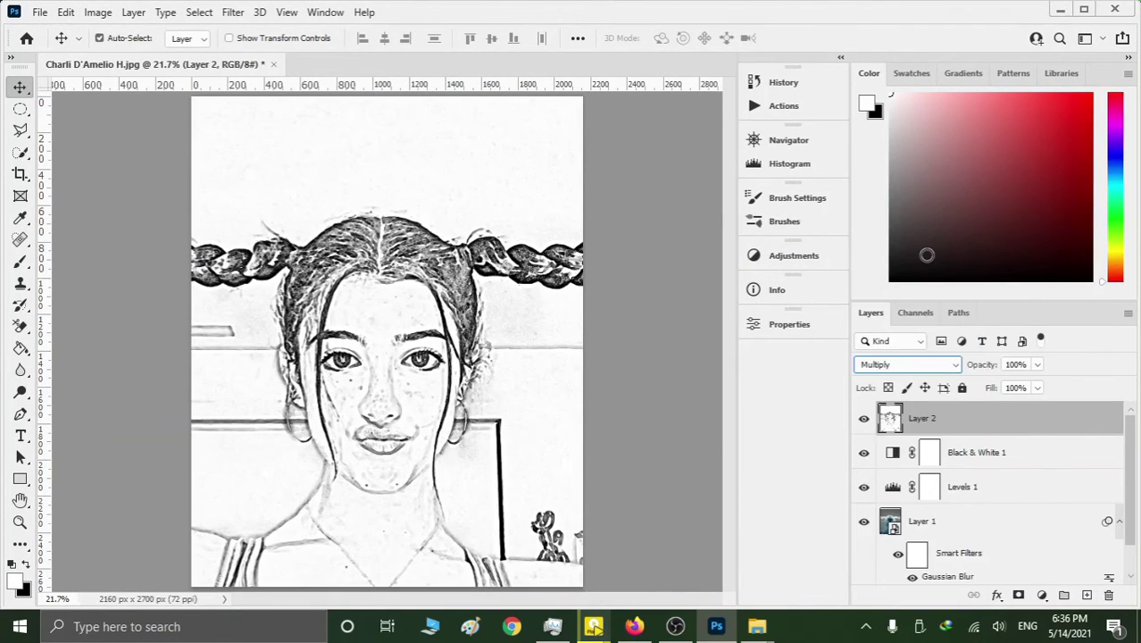
Lower Layer 2 opacity to 65% and add an empty Layer 3 above it.
left_click(1038, 364)
left_click_drag(1039, 383, 1015, 386)
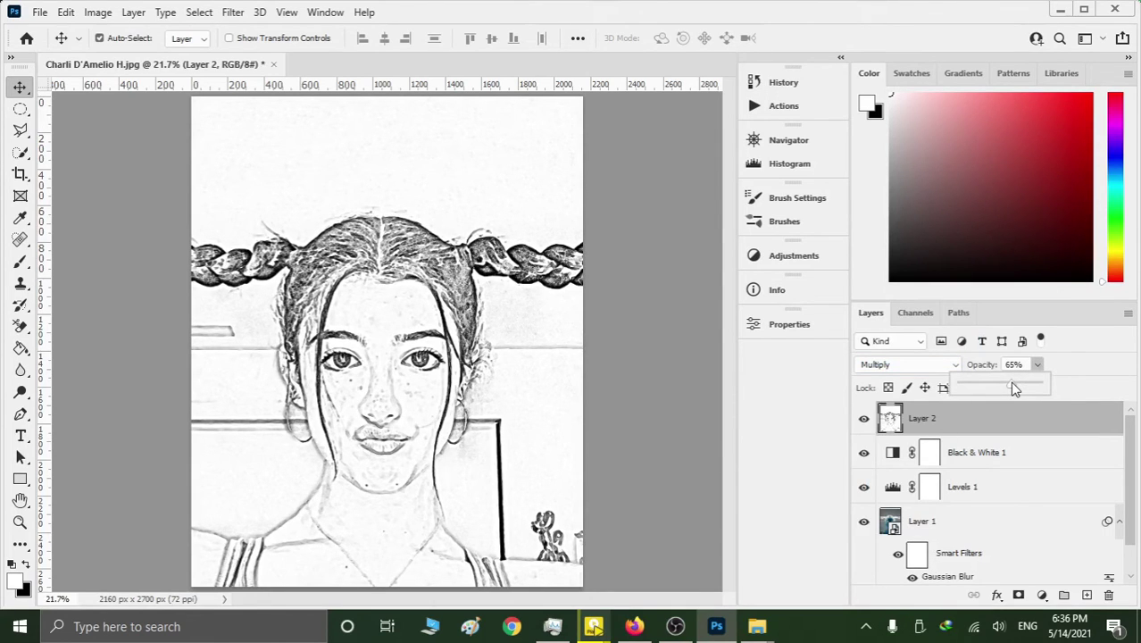
left_click(1038, 366)
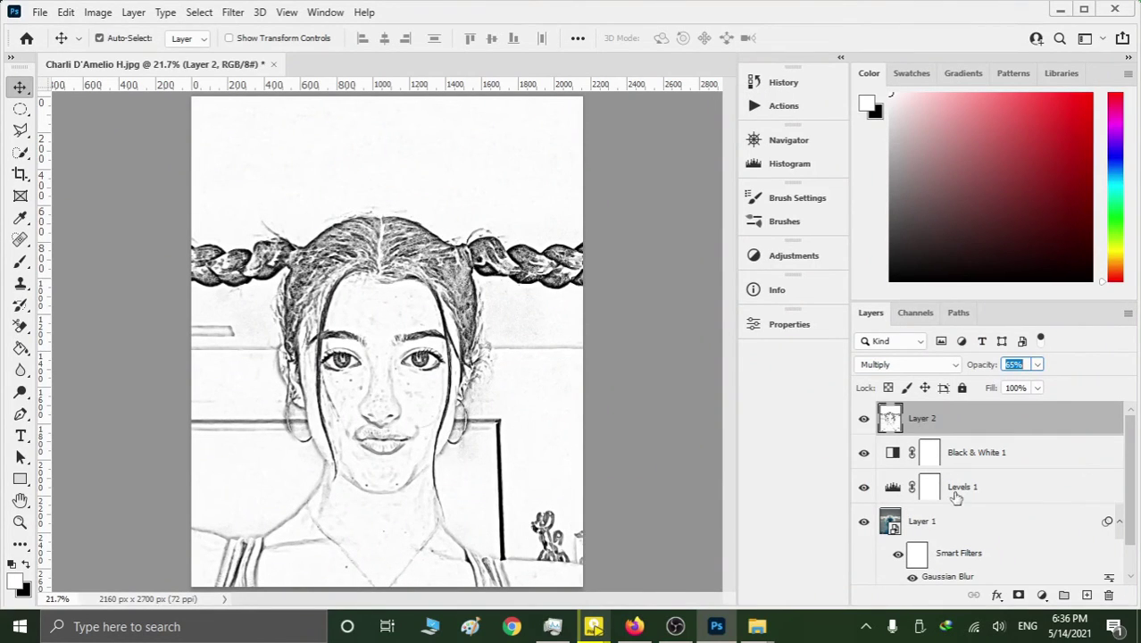
left_click(1086, 596)
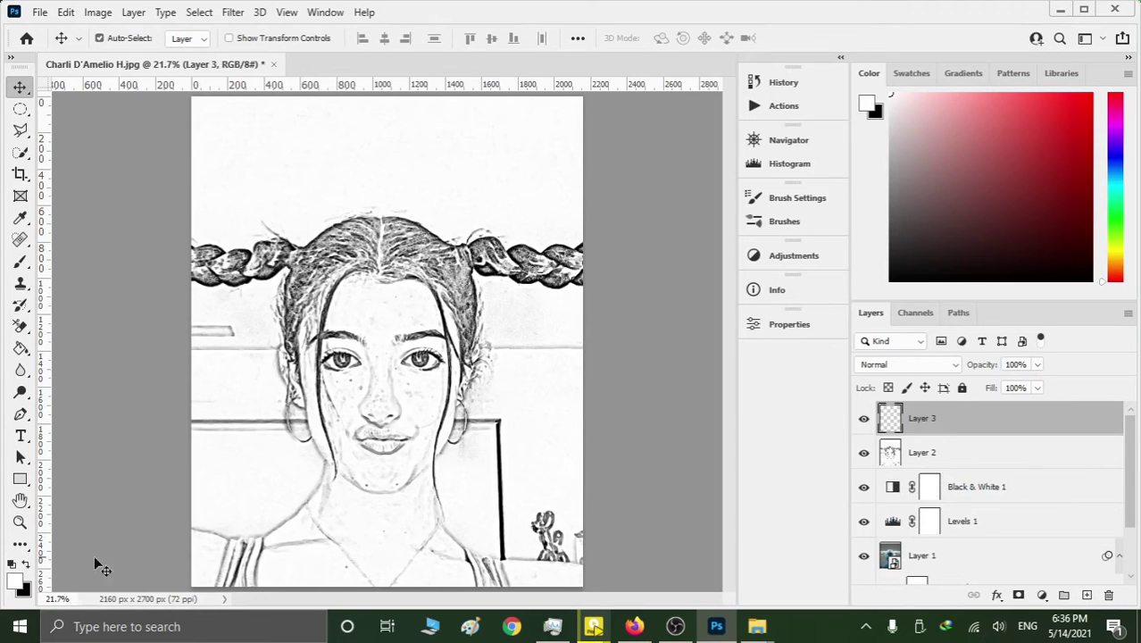
Fill Layer 3 with white and apply a Sandstone Texturizer to it.
left_click(12, 566)
key("alt+BackSpace")
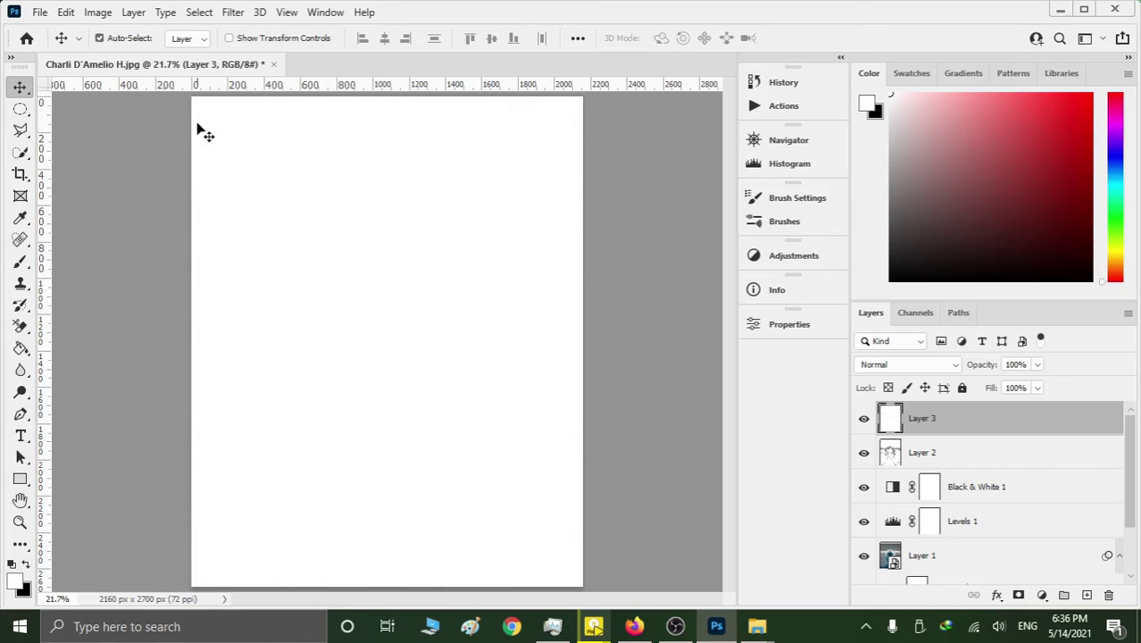
left_click(230, 14)
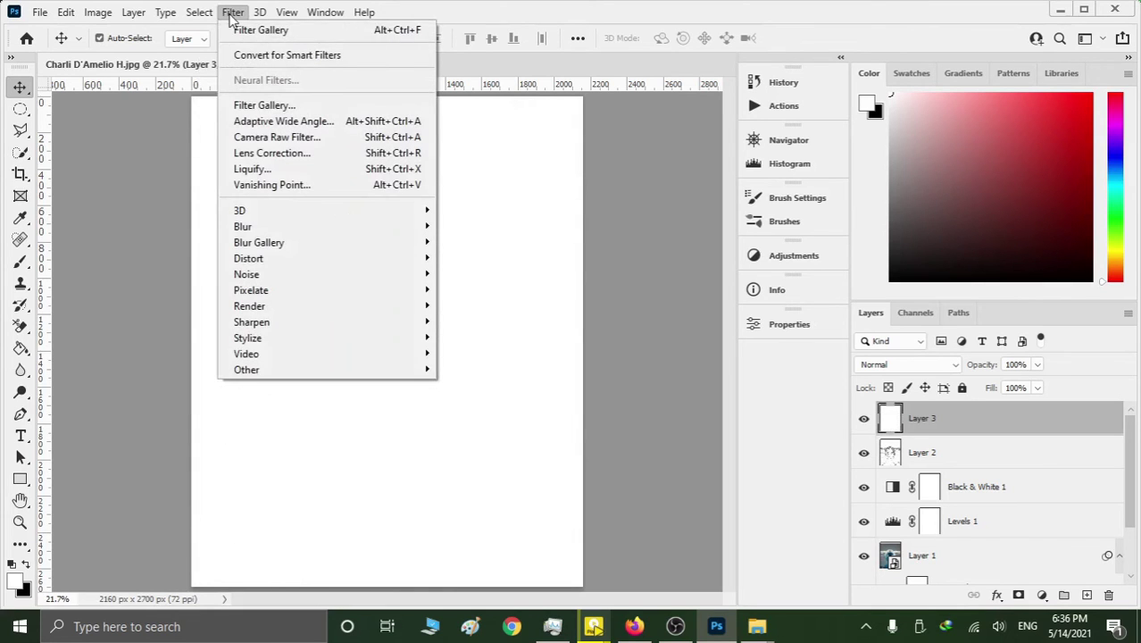
left_click(304, 110)
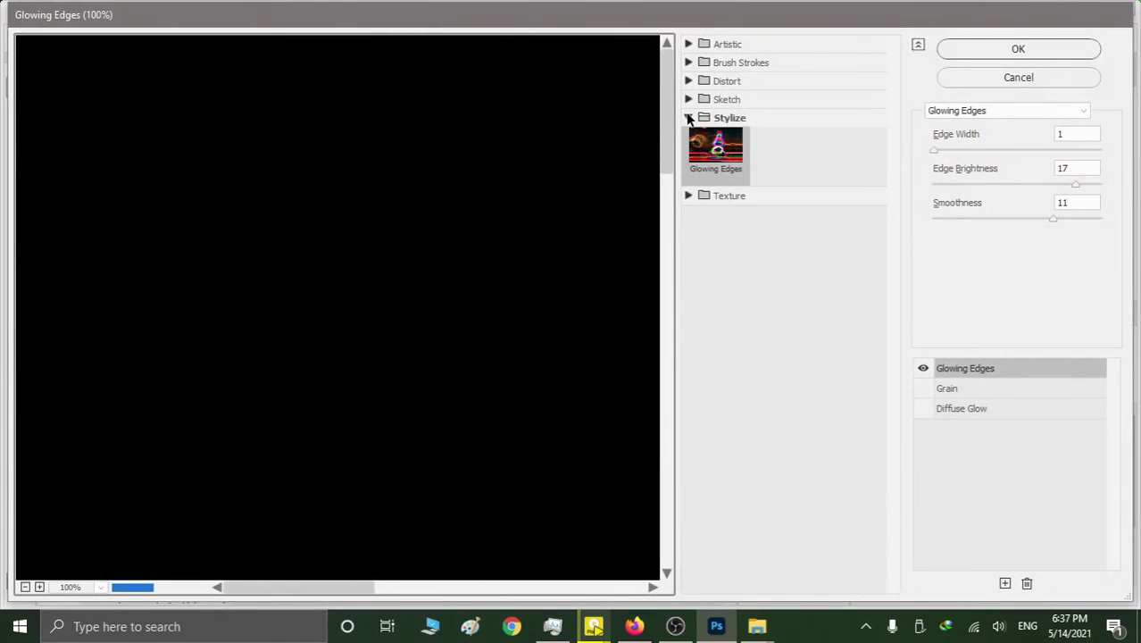
left_click(688, 118)
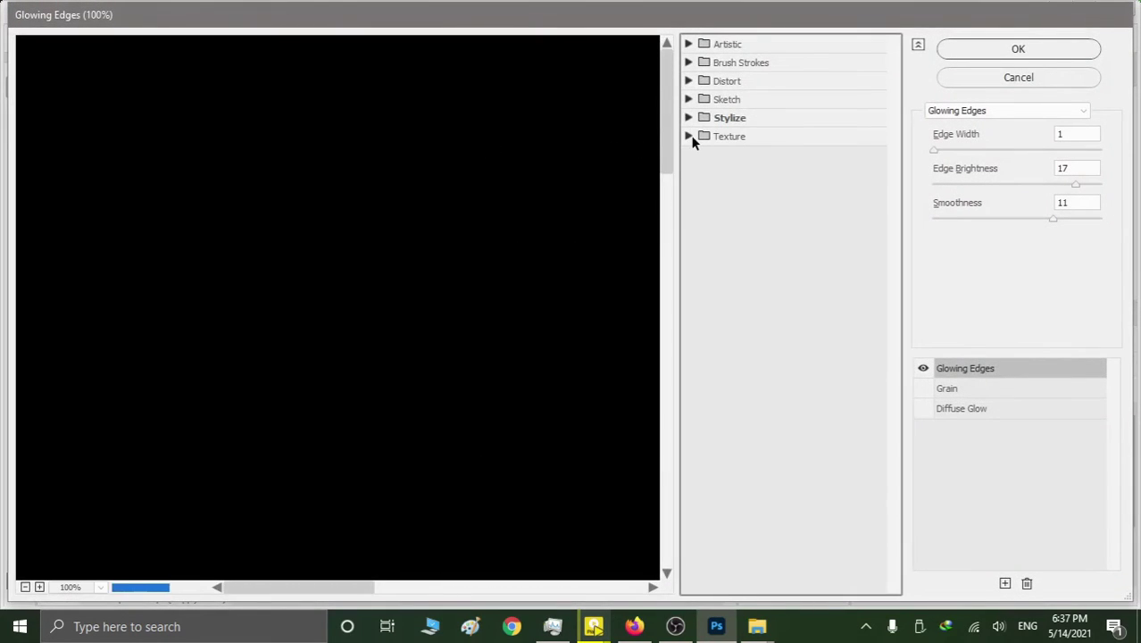
left_click(838, 227)
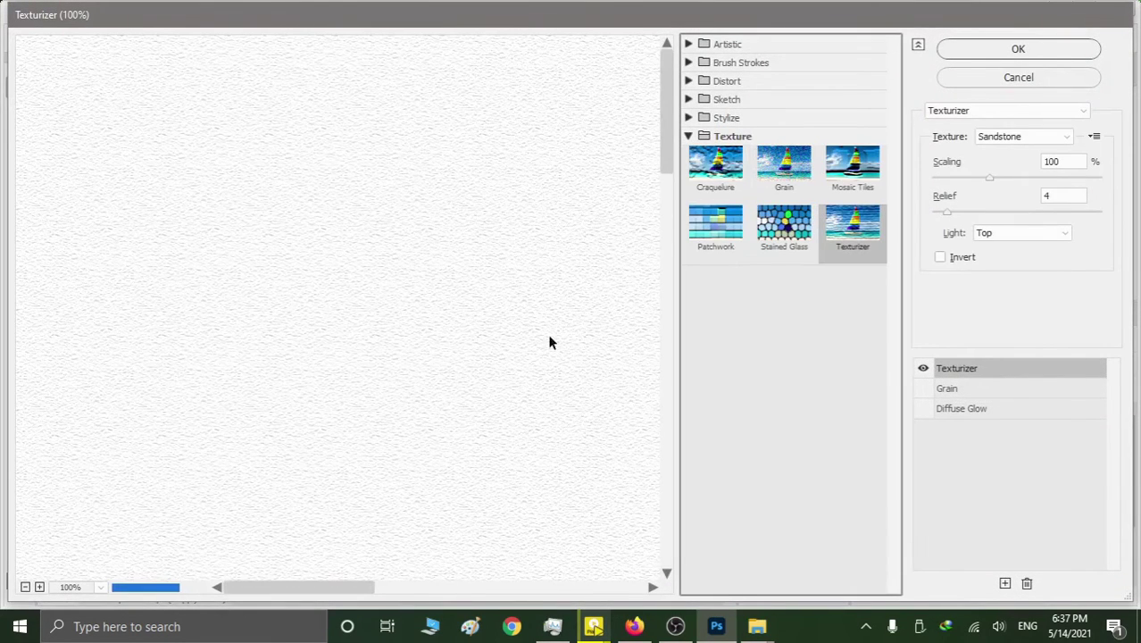
left_click(962, 110)
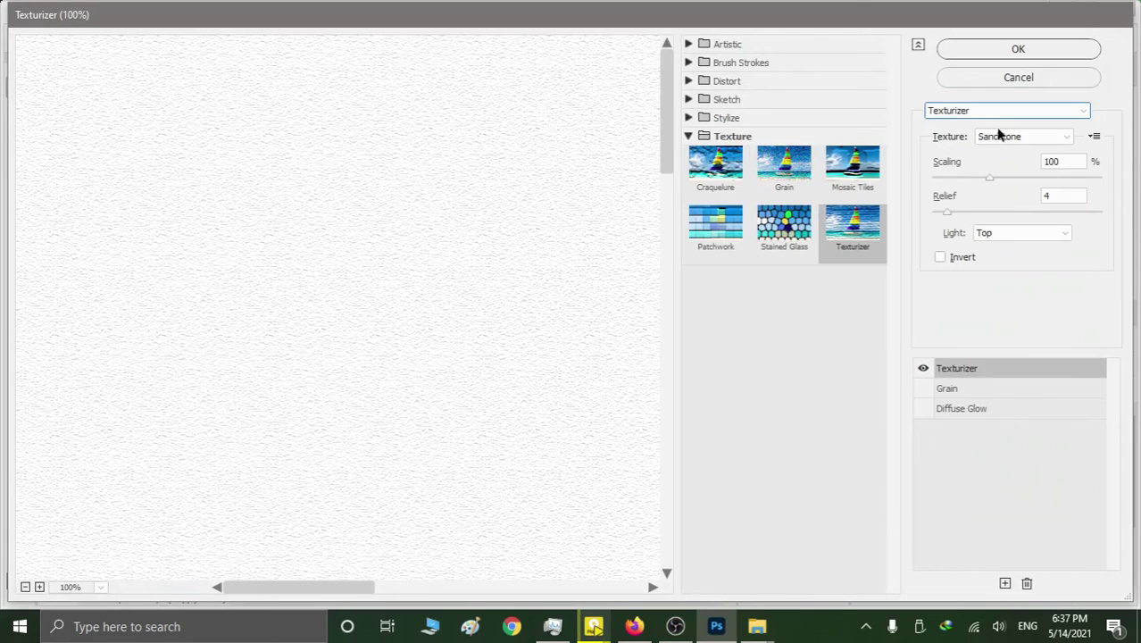
left_click(1016, 140)
left_click(1003, 190)
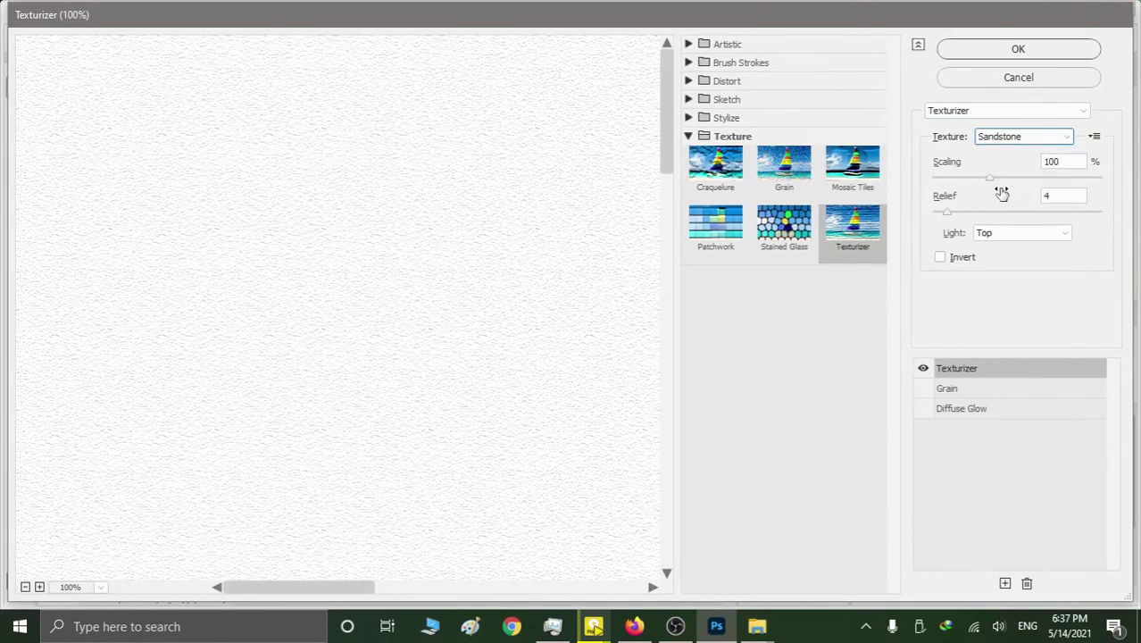
left_click(993, 49)
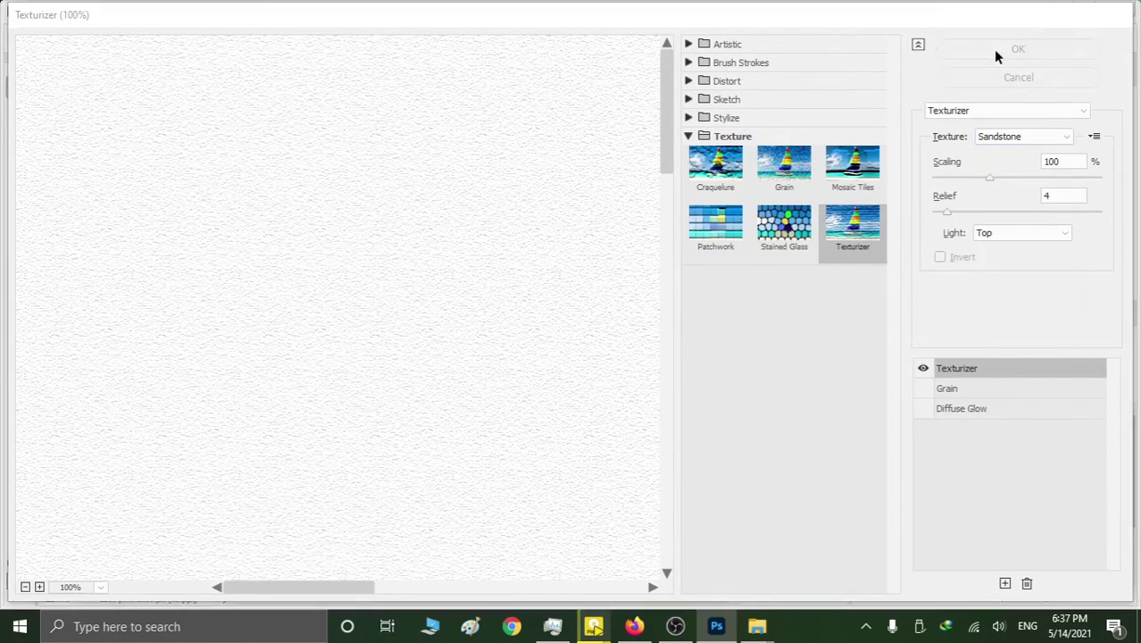
Set Layer 3 to Multiply blending at 60% opacity.
left_click(935, 368)
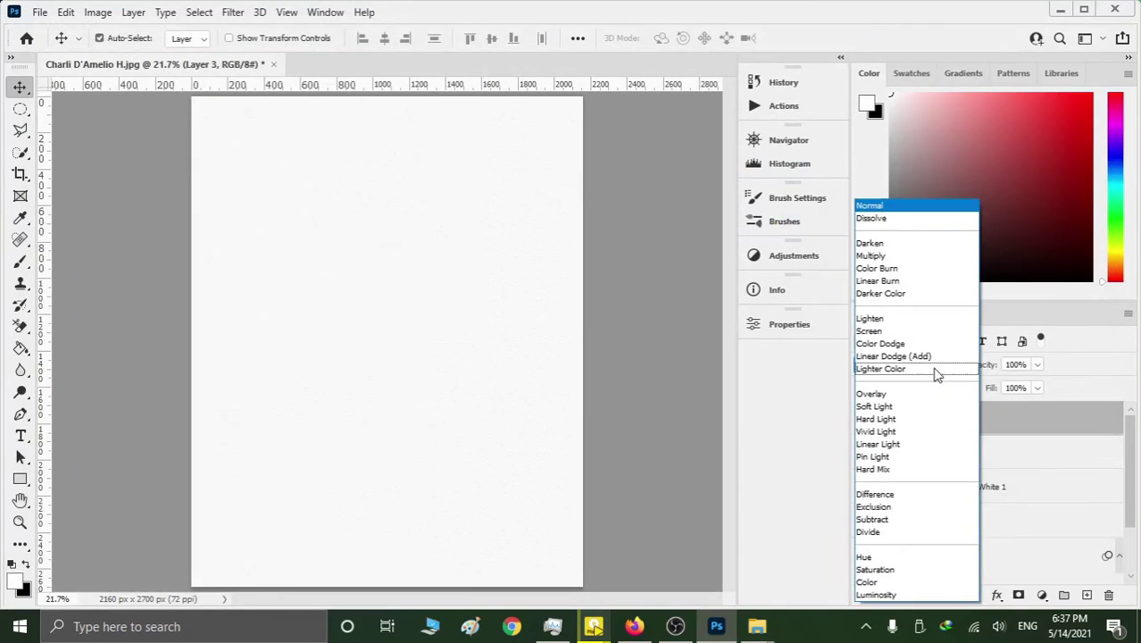
left_click(920, 258)
left_click(1038, 366)
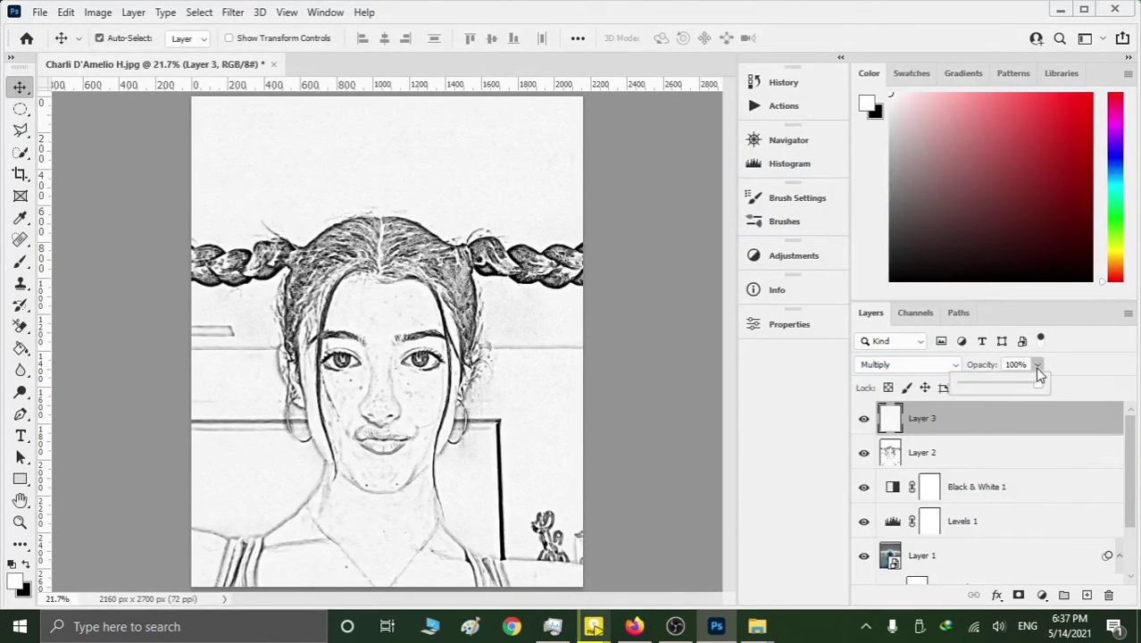
left_click_drag(1033, 387, 1008, 389)
left_click(1037, 362)
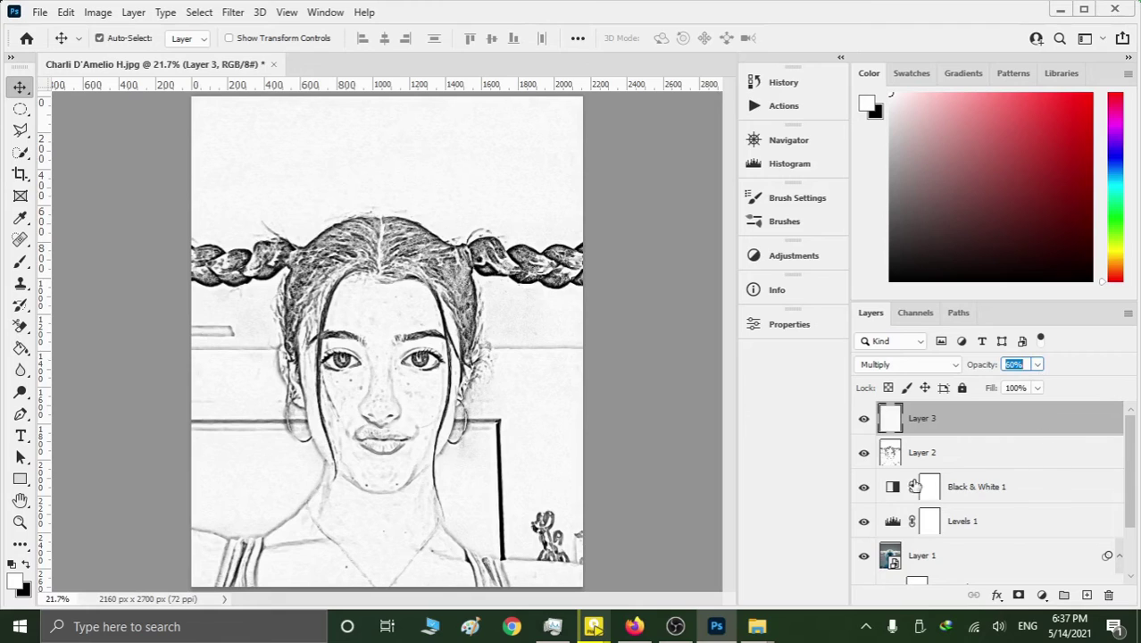
Toggle the Black & White 1 adjustment off and on to compare with colour.
left_click(957, 497)
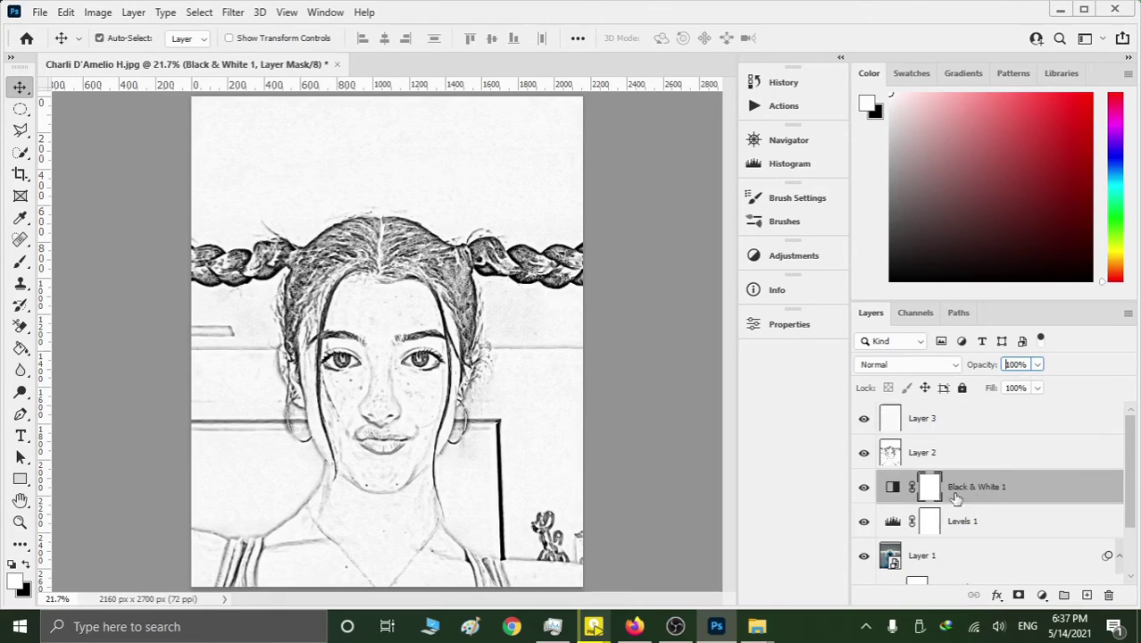
left_click(864, 491)
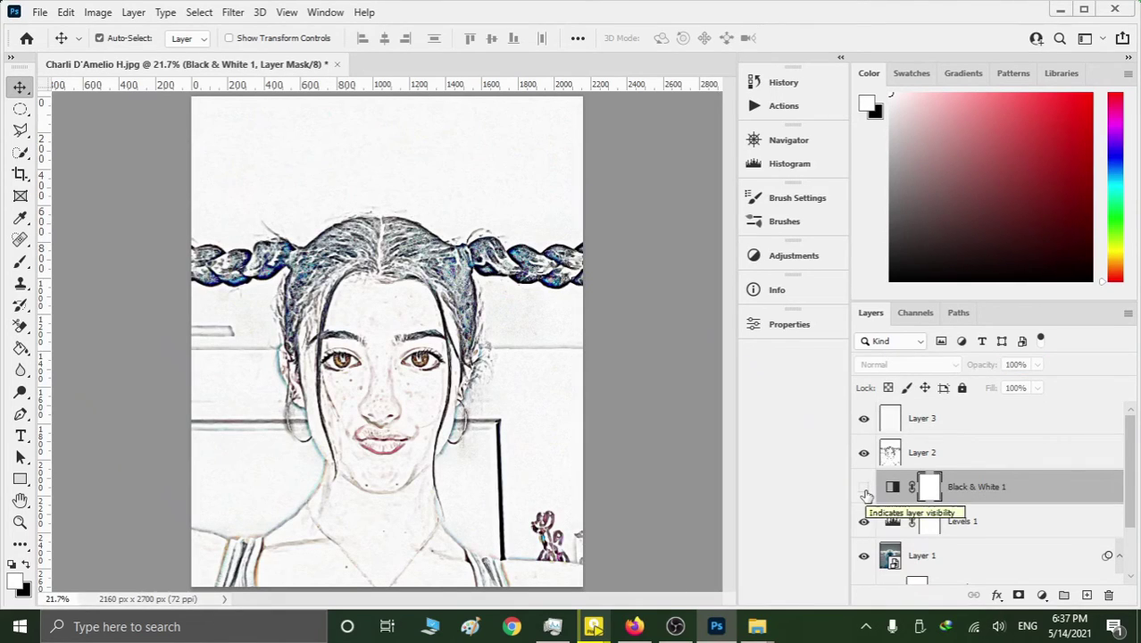
left_click(864, 487)
left_click(865, 491)
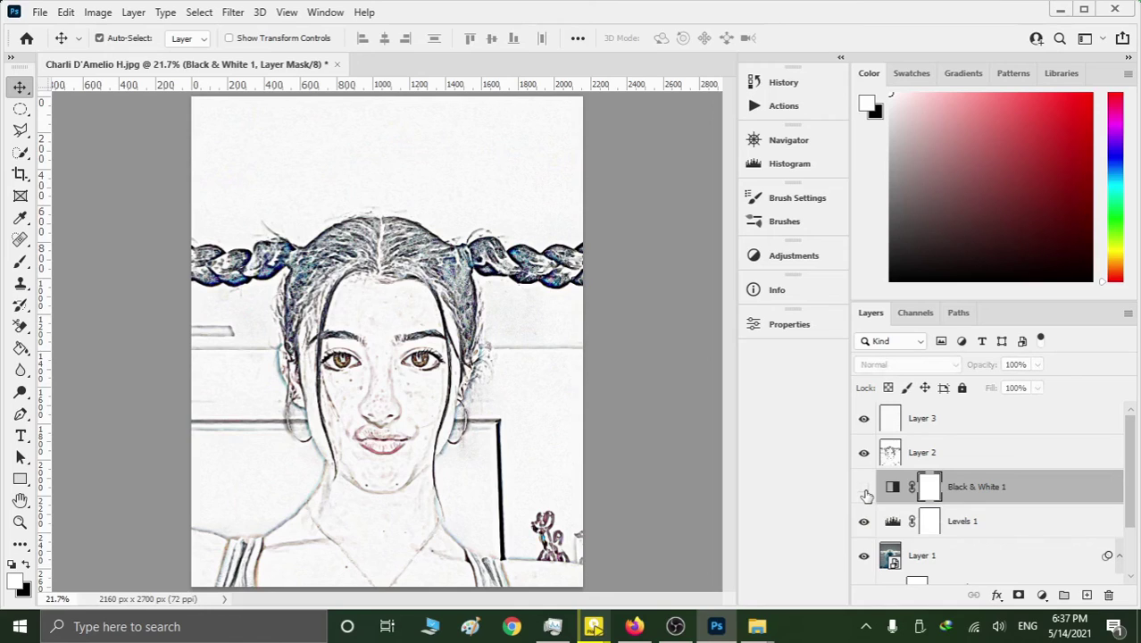
left_click(864, 489)
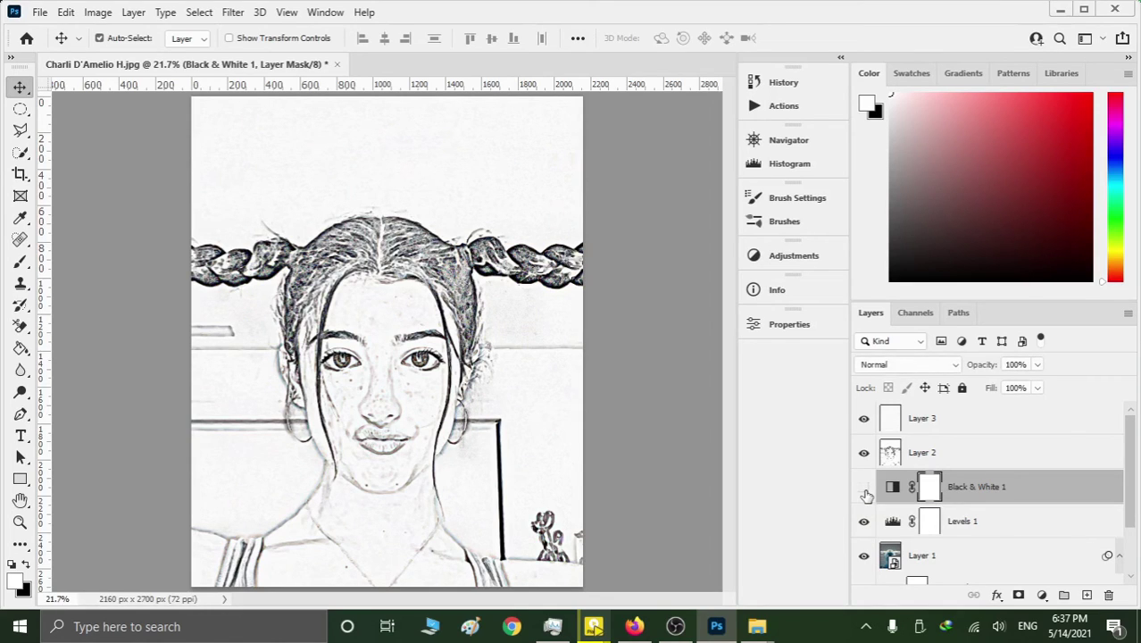
left_click(864, 490)
Adjust the Black & White 1 mix to Reds -25, Yellows -17 and Greens 56.
double_click(891, 492)
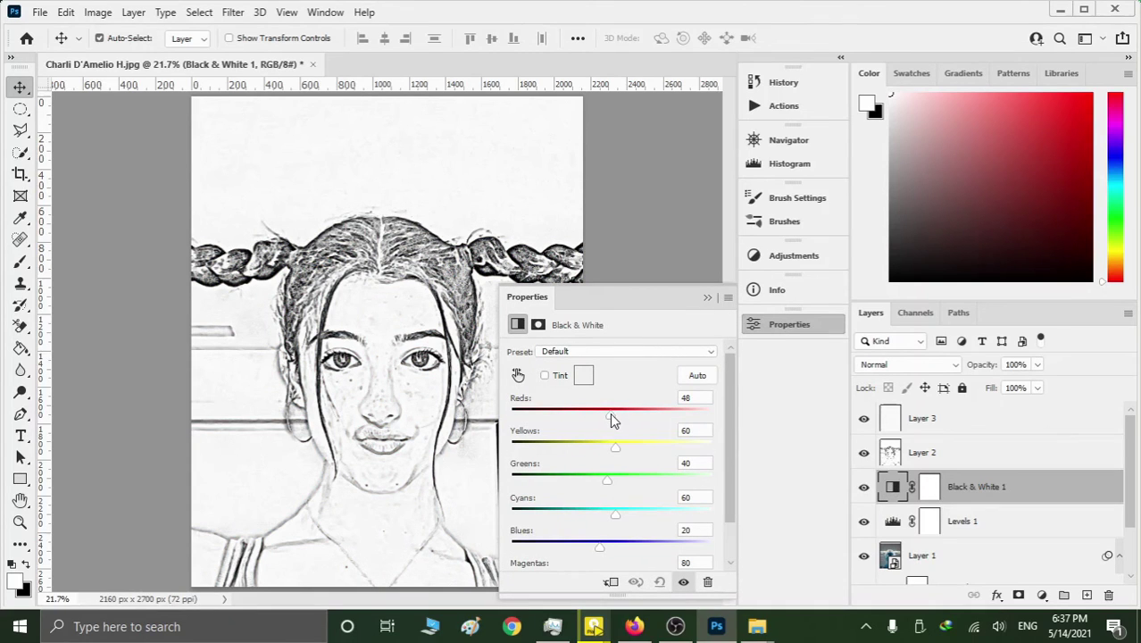
mouse_move(609, 412)
left_mouse_down()
mouse_move(639, 416)
mouse_move(580, 413)
left_mouse_up()
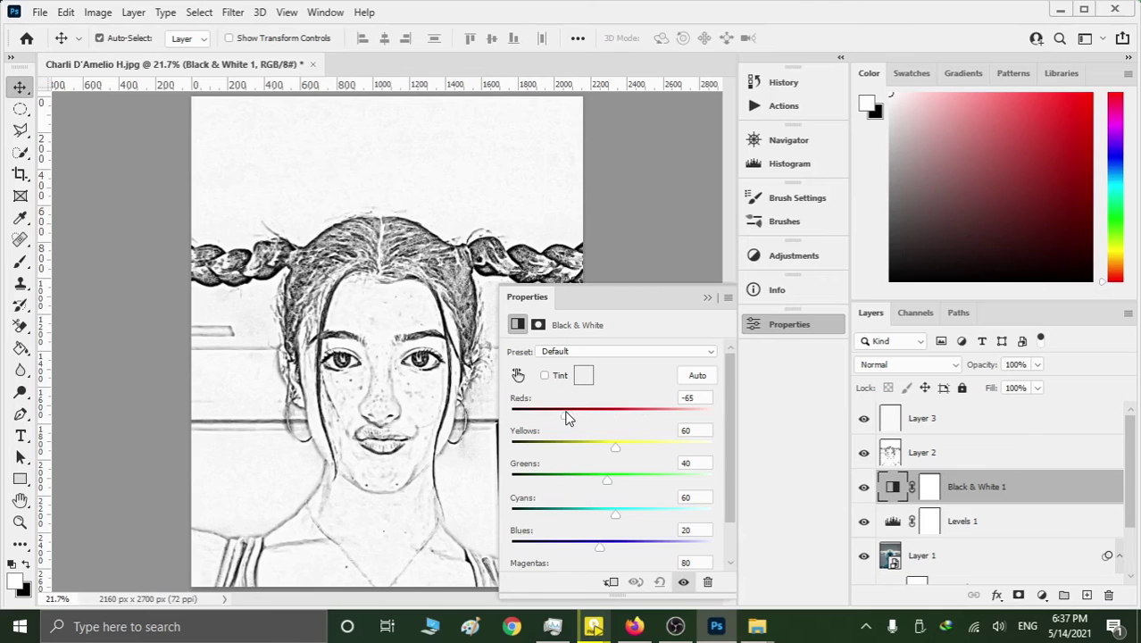
left_click_drag(567, 418, 580, 420)
mouse_move(615, 447)
left_mouse_down()
mouse_move(653, 449)
mouse_move(585, 448)
left_mouse_up()
mouse_move(607, 480)
left_mouse_down()
mouse_move(679, 482)
mouse_move(615, 482)
mouse_move(598, 522)
mouse_move(620, 546)
mouse_move(563, 547)
left_mouse_up()
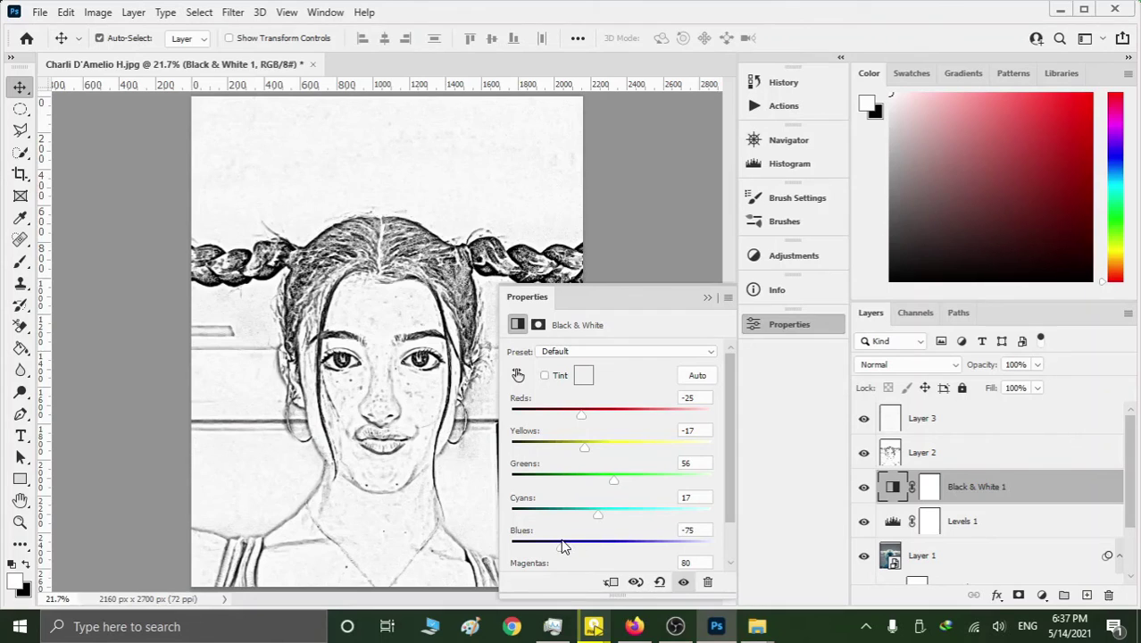
Raise the Levels 1 black input slider to darken the sketch lines.
left_click(708, 297)
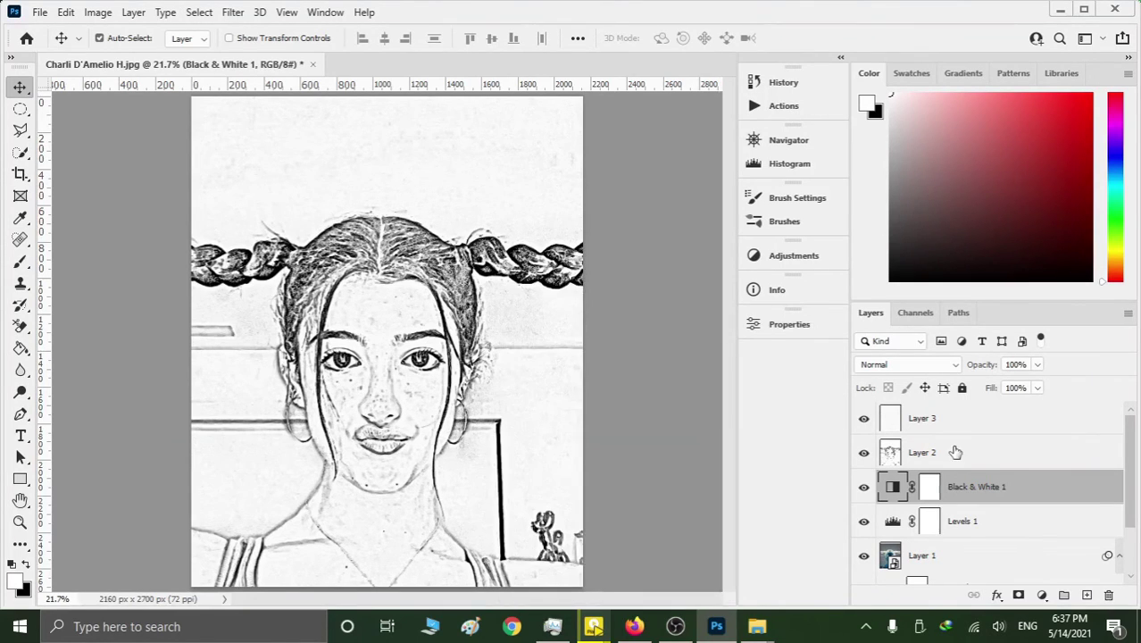
scroll(955, 455, "down", 2)
double_click(892, 453)
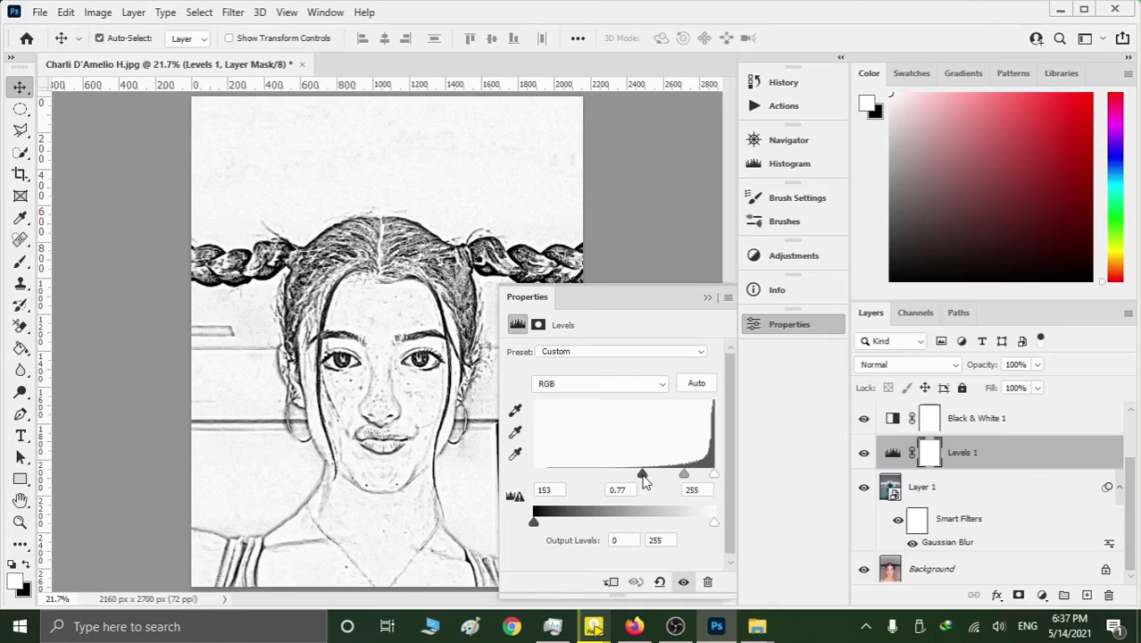
mouse_move(646, 482)
left_mouse_down()
mouse_move(723, 480)
mouse_move(673, 473)
left_mouse_up()
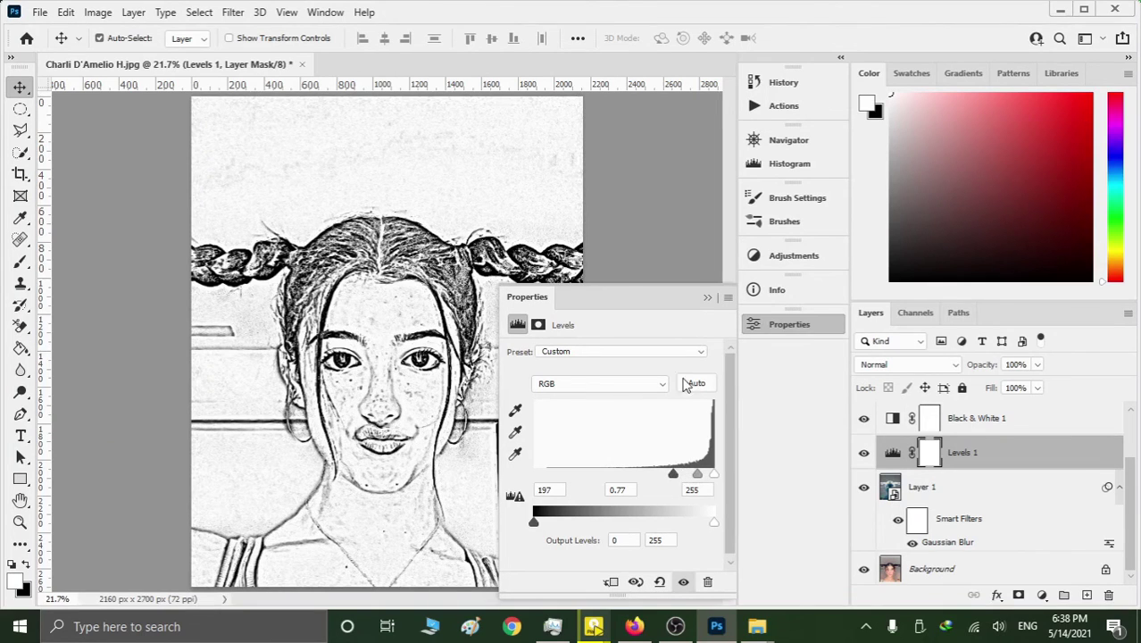
left_click(707, 300)
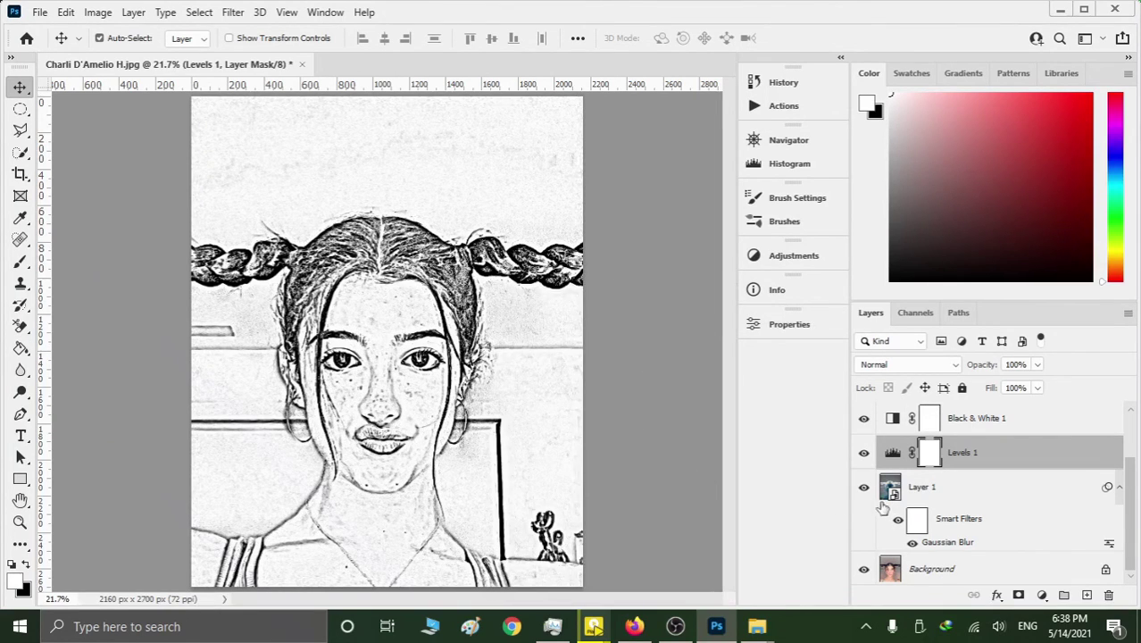
Set Layer 1's Gaussian Blur radius to 15 pixels.
left_click(947, 545)
double_click(946, 543)
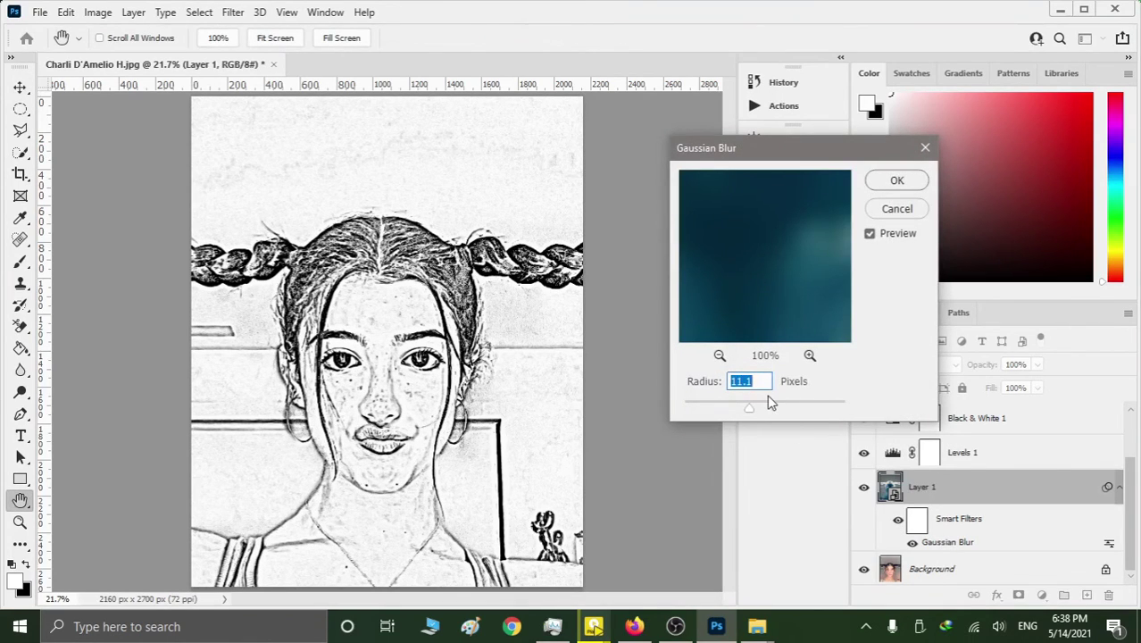
type("15")
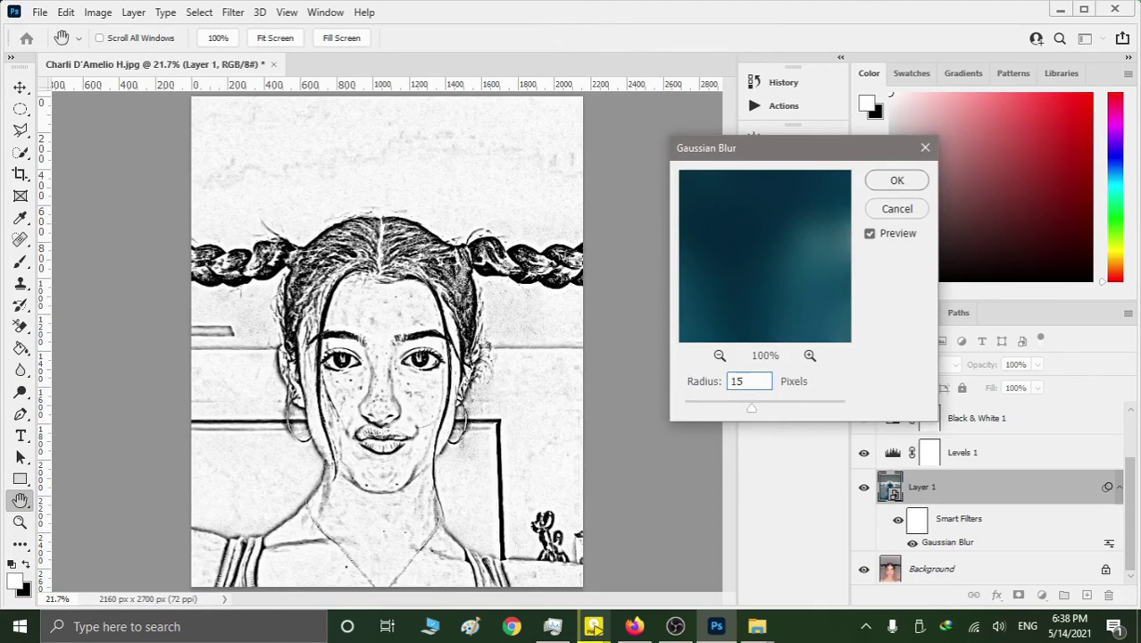
left_click(891, 184)
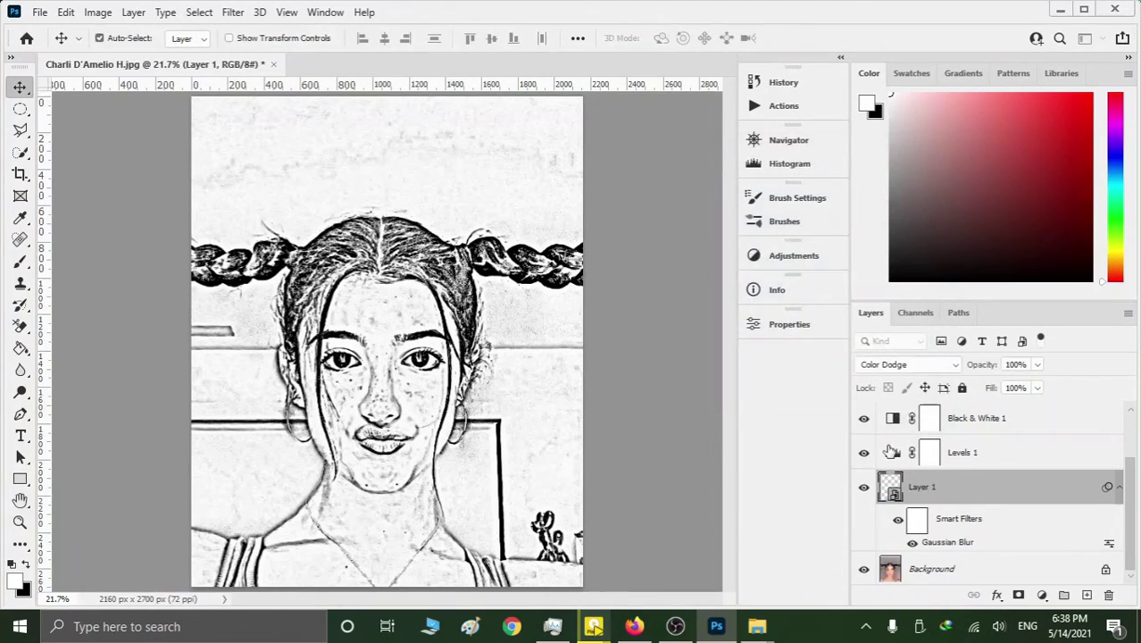
Readjust Levels 1 to black input 177 and midtone 1.09.
double_click(893, 459)
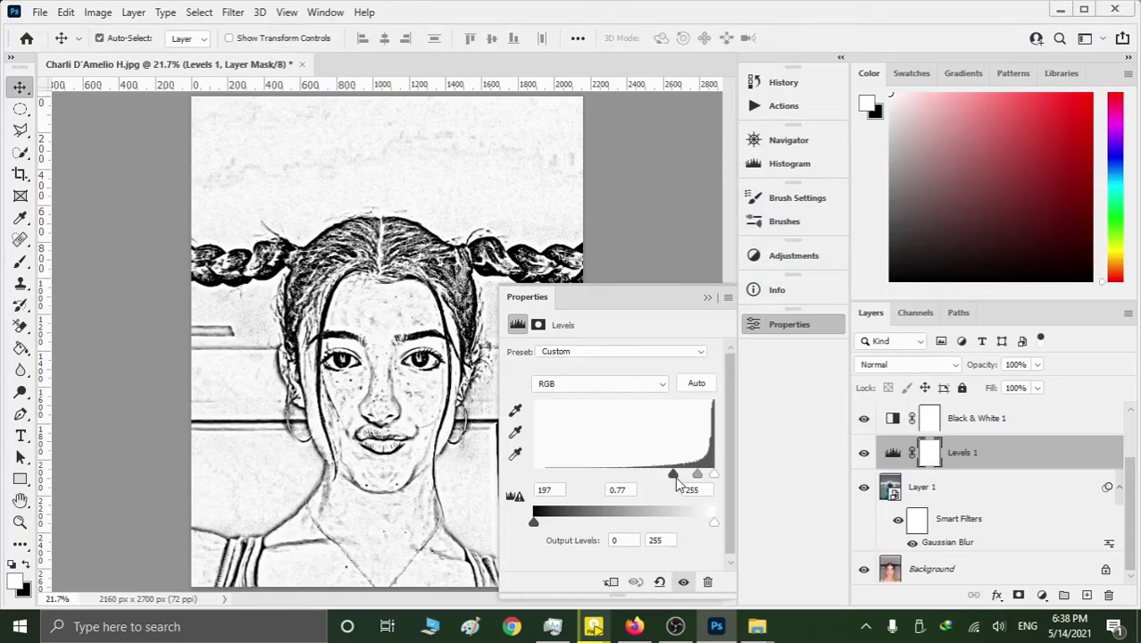
left_click_drag(676, 483, 662, 479)
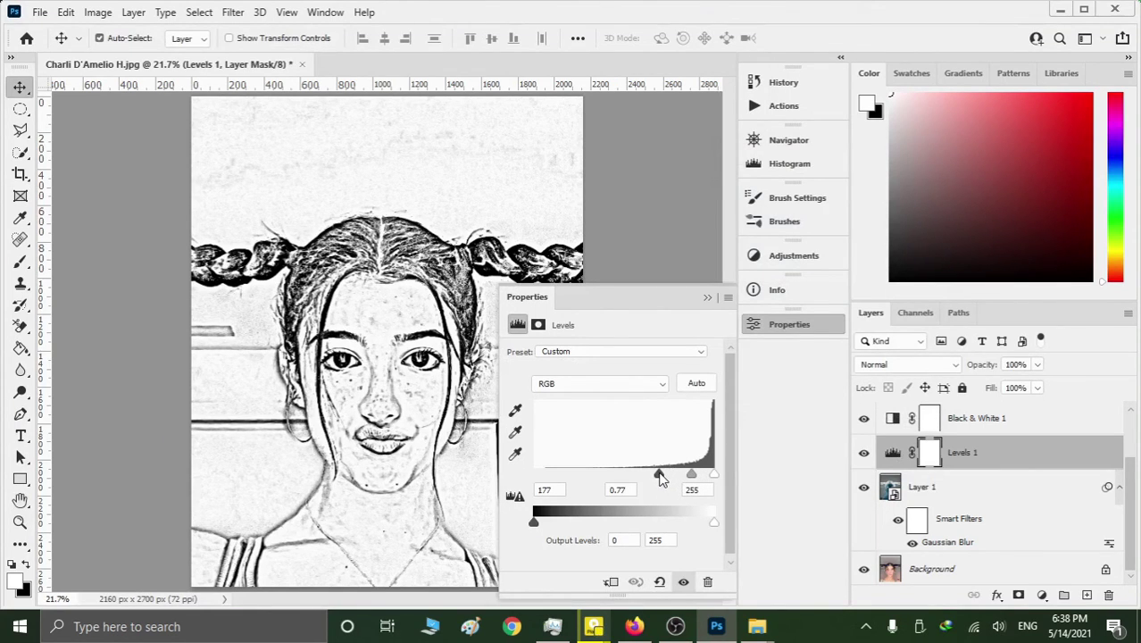
left_click_drag(692, 475, 683, 476)
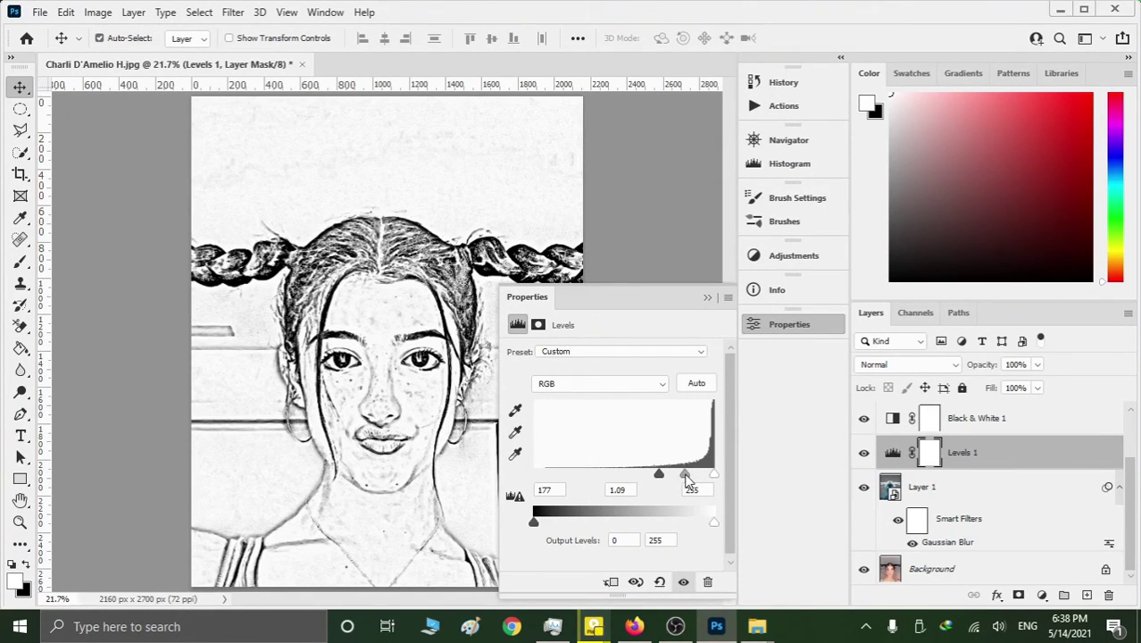
left_click(707, 297)
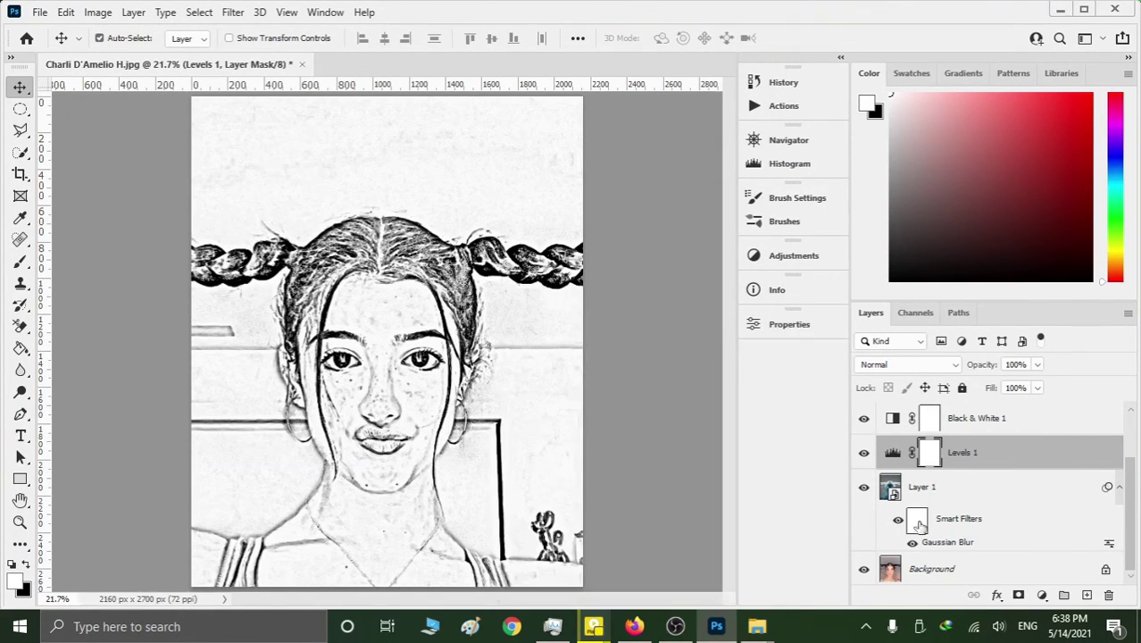
Change Layer 1's Gaussian Blur radius to 13 pixels.
double_click(935, 544)
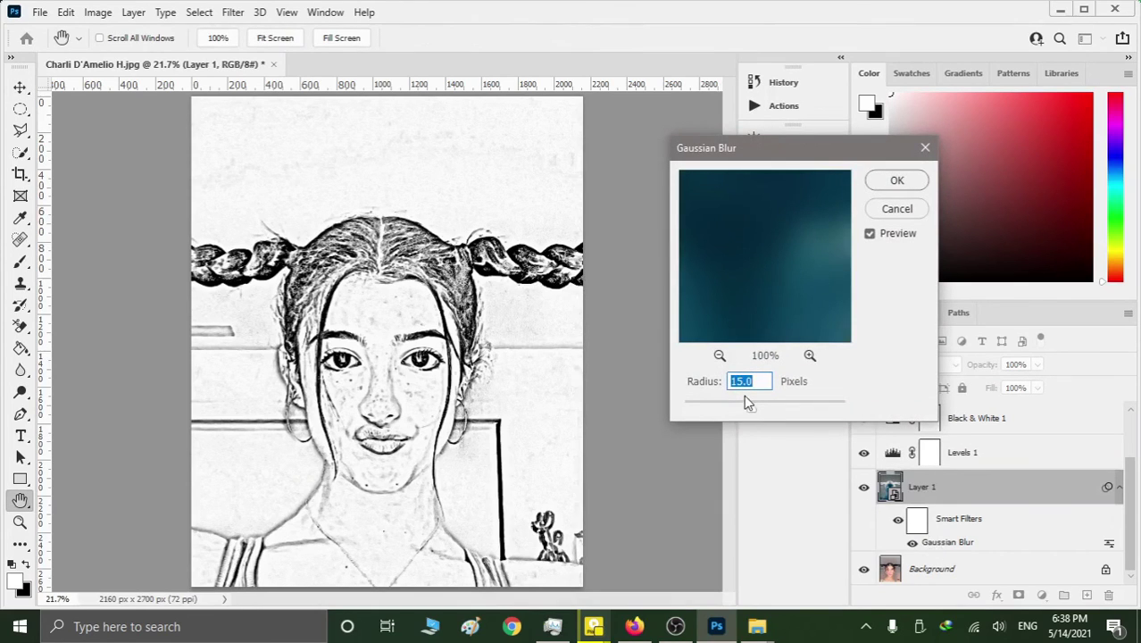
type("20")
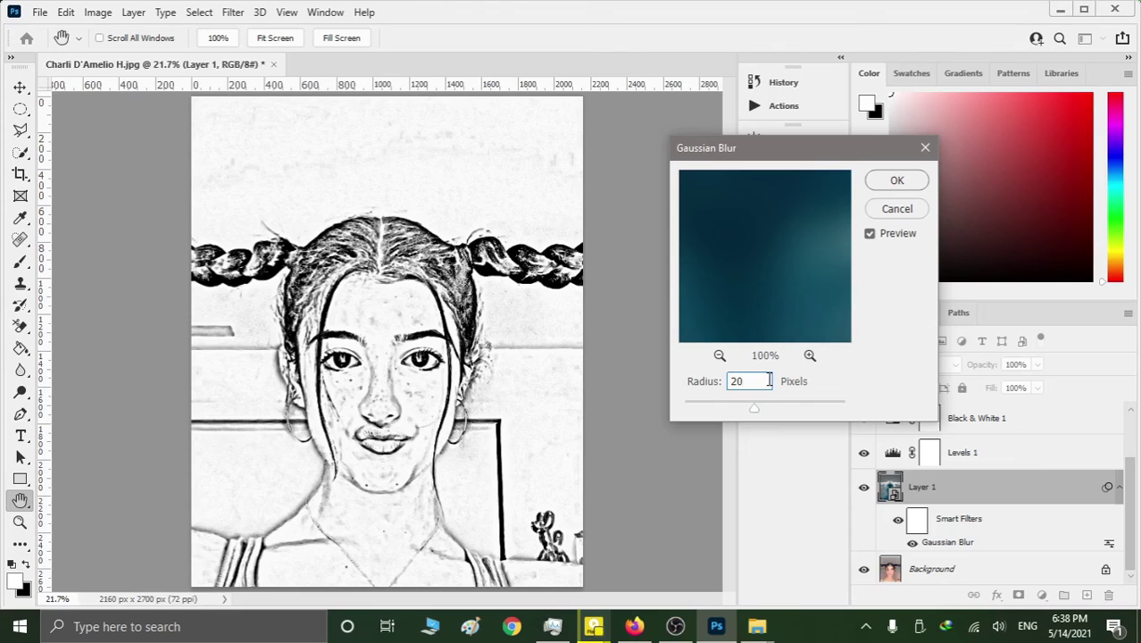
key("BackSpace")
key("BackSpace")
type("15")
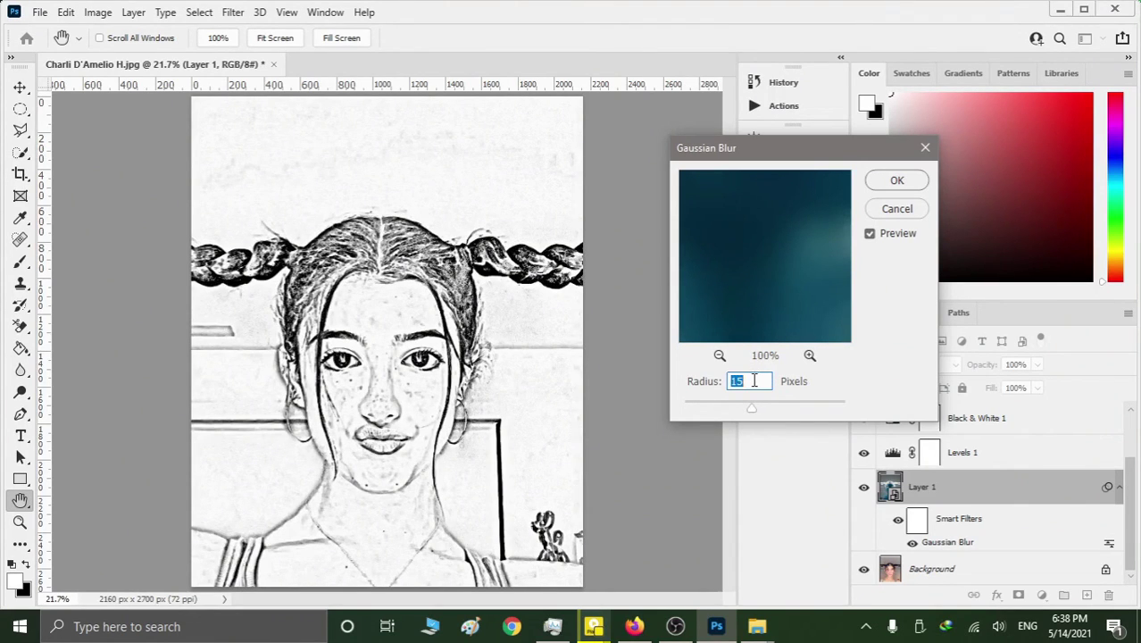
type("13")
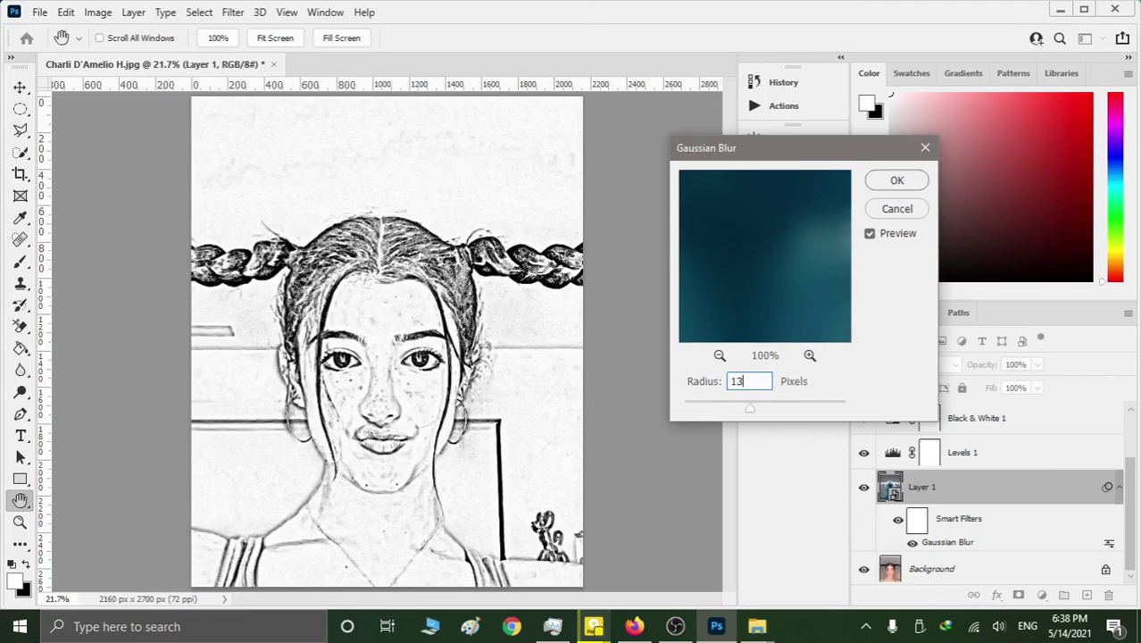
left_click(897, 180)
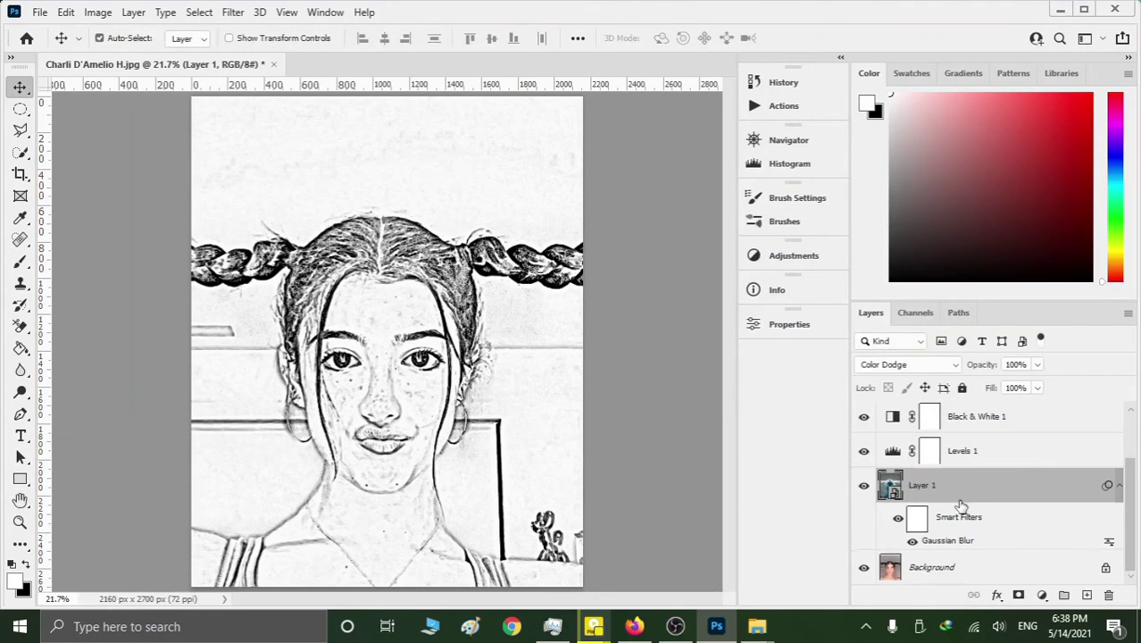
Turn Black & White 1 back on and select Layer 3 down through Layer 1.
scroll(961, 506, "up", 2)
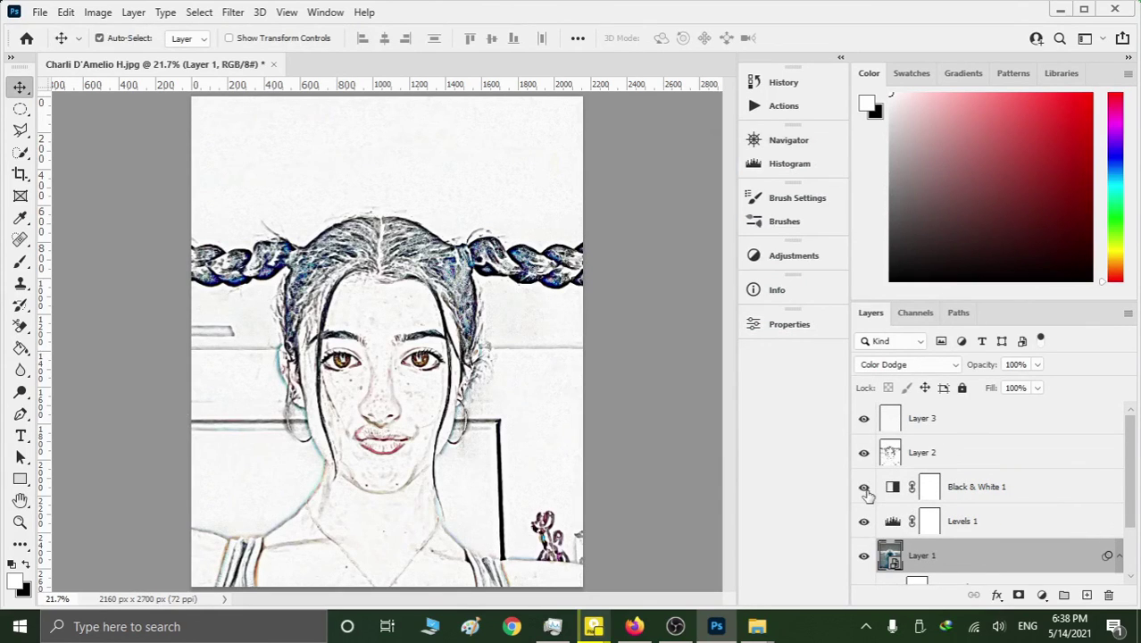
left_click(864, 488)
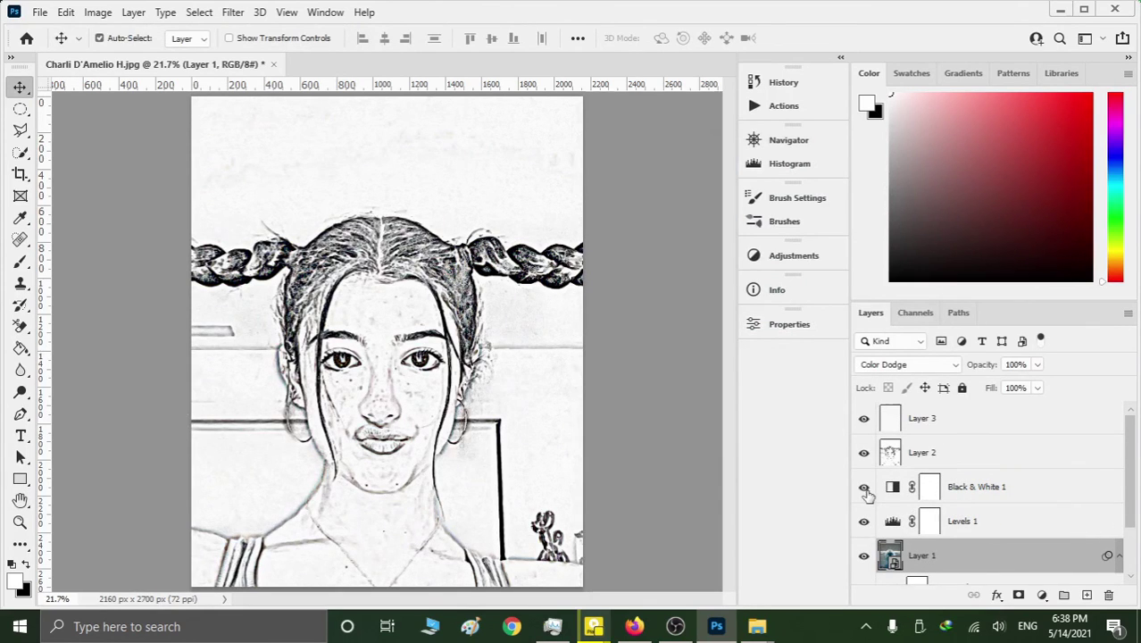
left_click(963, 432)
scroll(969, 456, "down", 2)
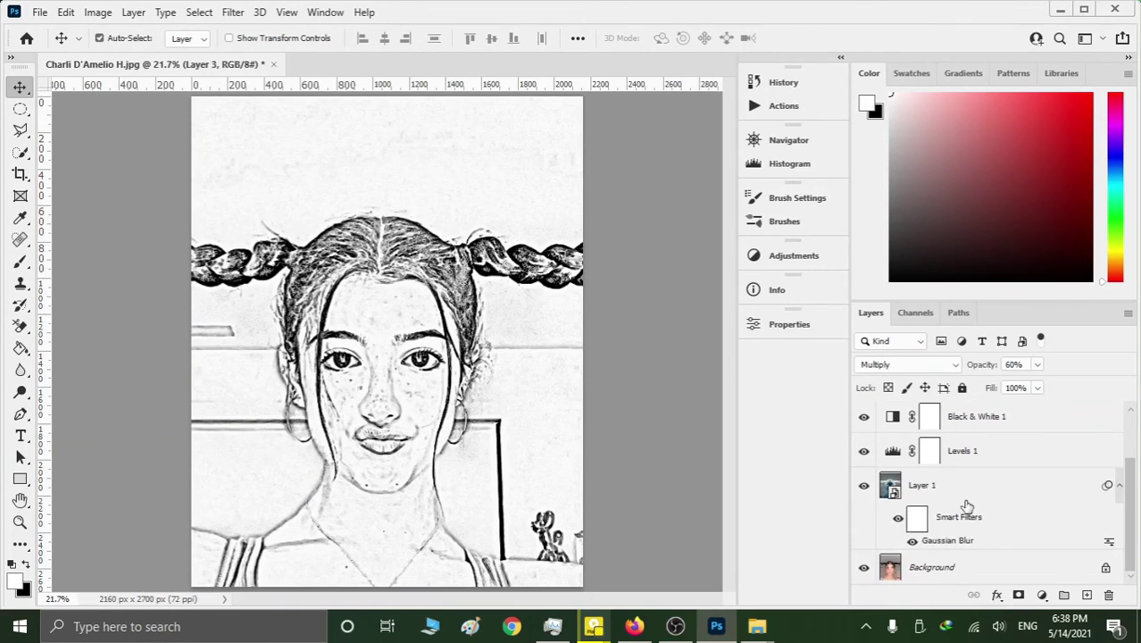
left_click(966, 496, "shift")
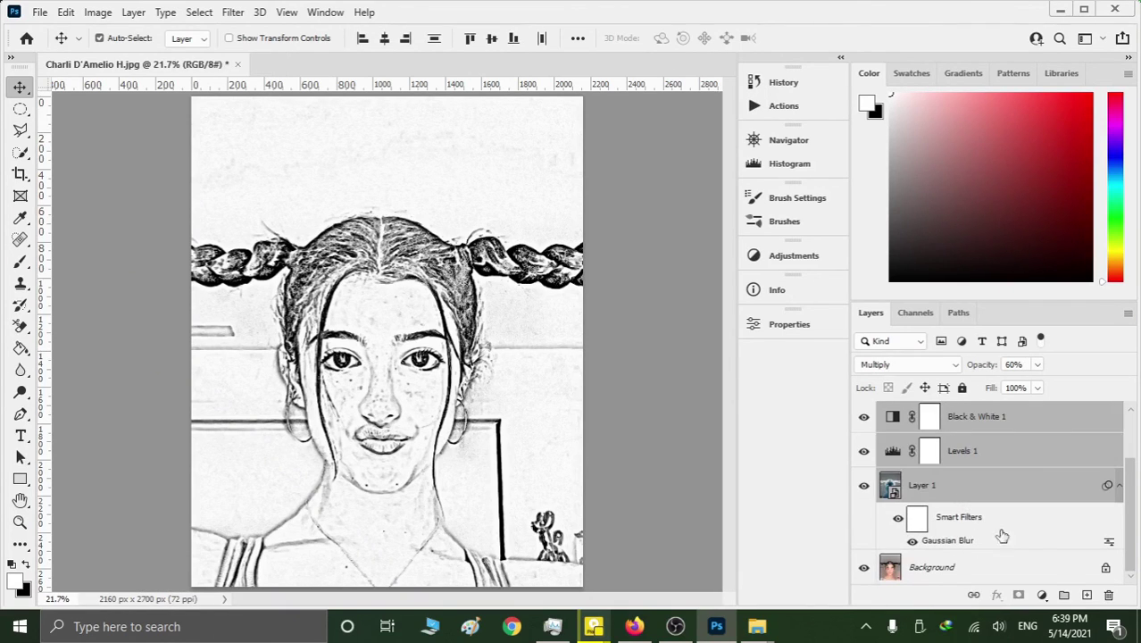
Group the selected sketch layers into Group 1 and compare it against the original photo.
left_click(1064, 595)
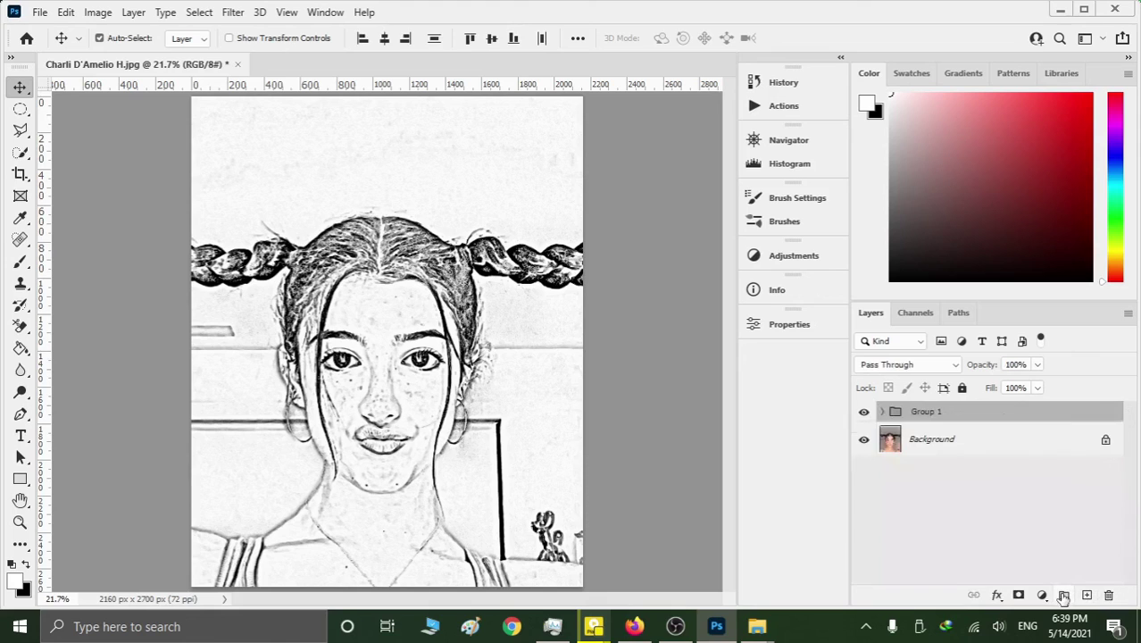
left_click(864, 412)
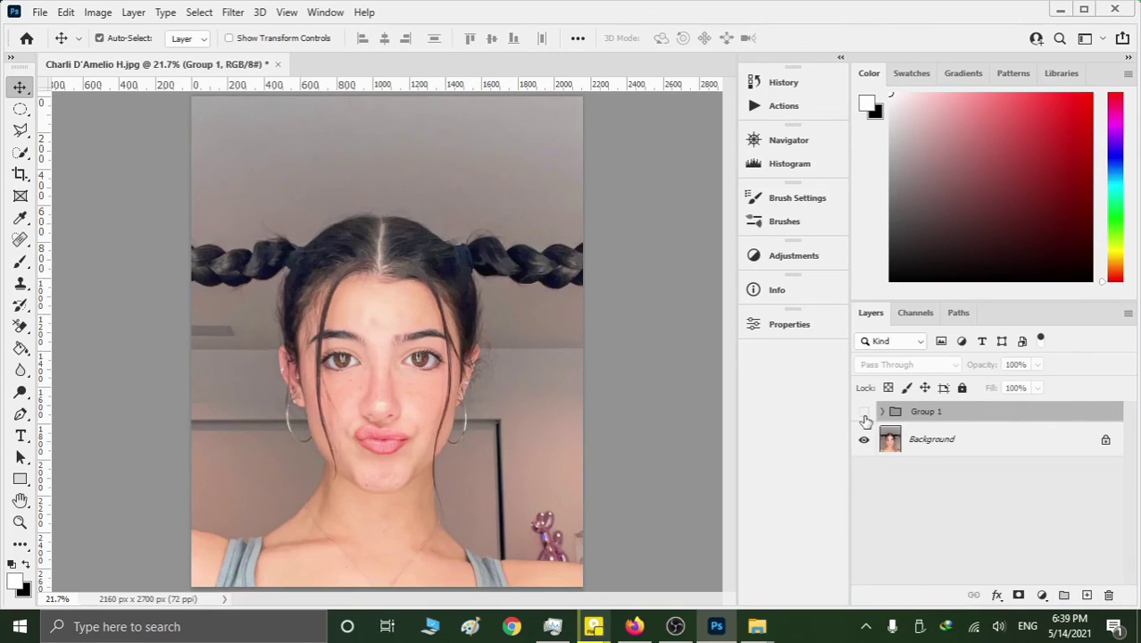
left_click(863, 413)
left_click(865, 416)
left_click(864, 416)
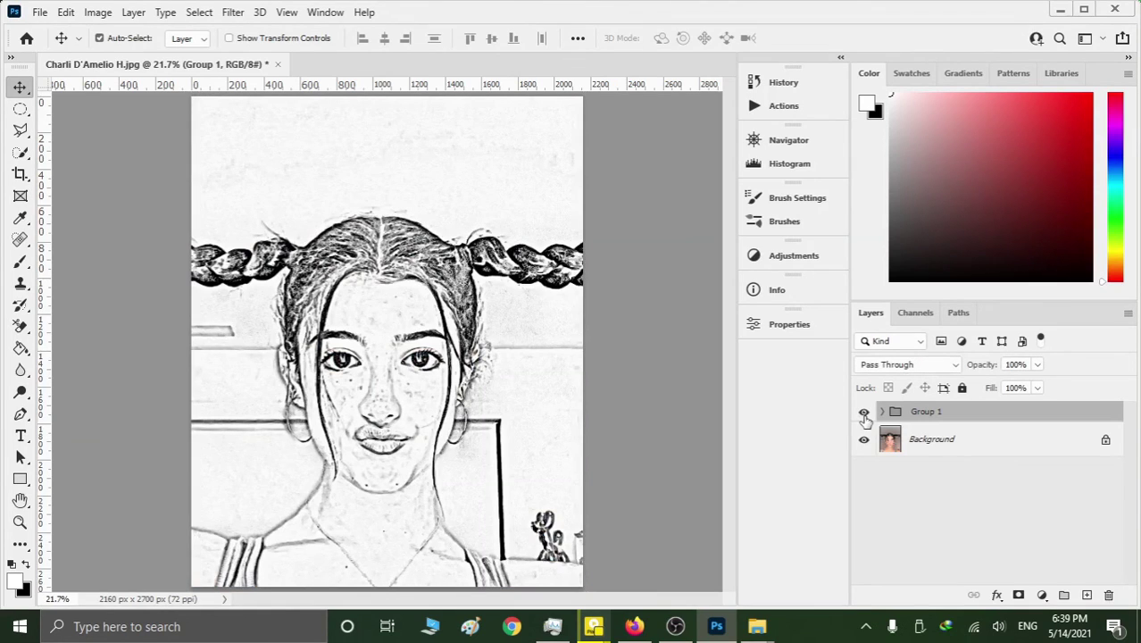